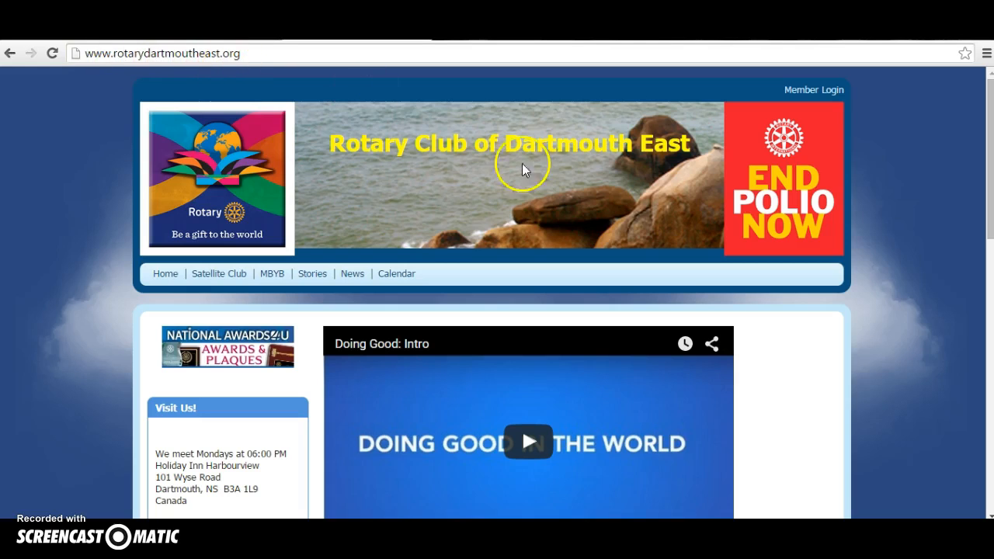
Log in to the Rotary Club of Dartmouth East member portal with the prefilled login details.
{"action": "scroll", "coordinate": [906, 244], "scroll_direction": "down", "scroll_amount": 6}
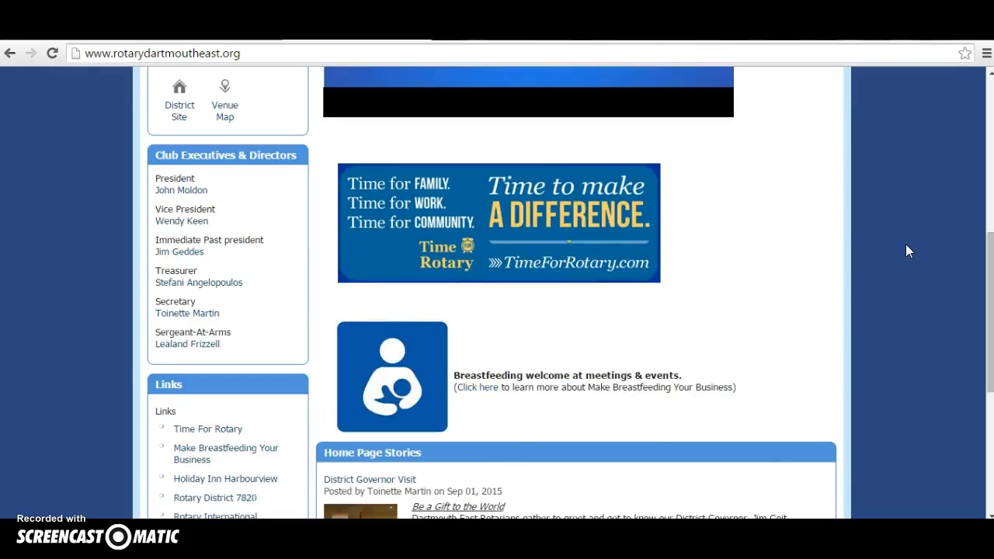
{"action": "scroll", "coordinate": [906, 251], "scroll_direction": "down", "scroll_amount": 4}
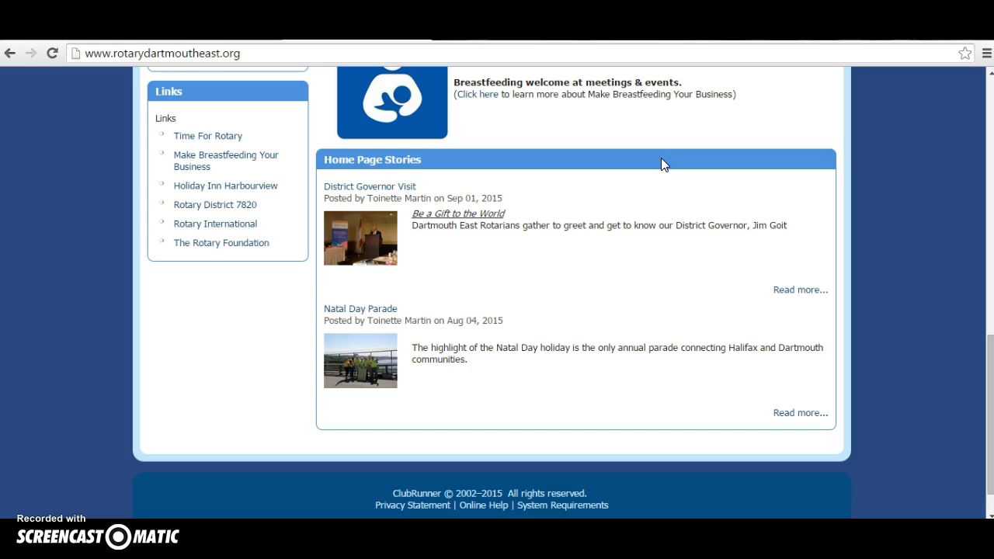
{"action": "scroll", "coordinate": [661, 163], "scroll_direction": "up", "scroll_amount": 10}
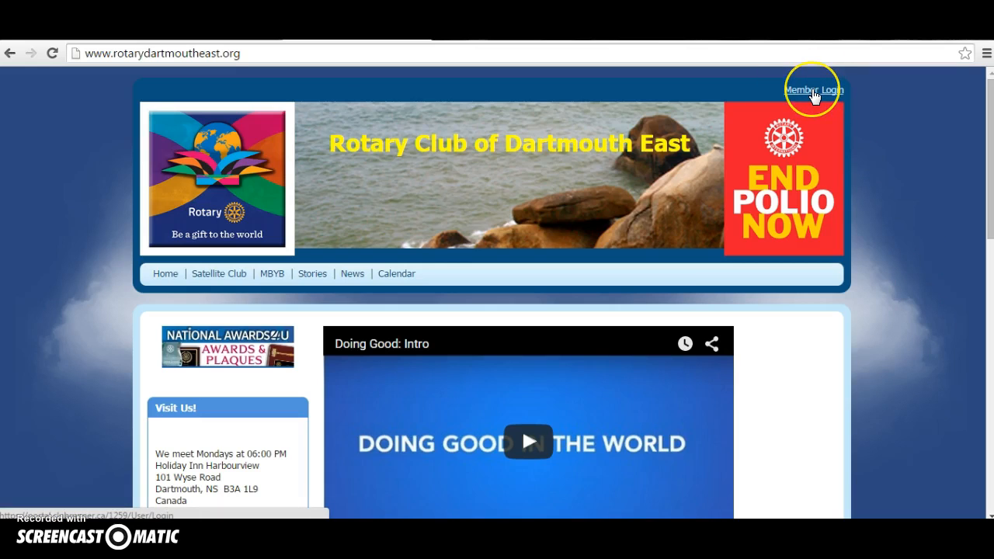
{"action": "left_click", "coordinate": [812, 92]}
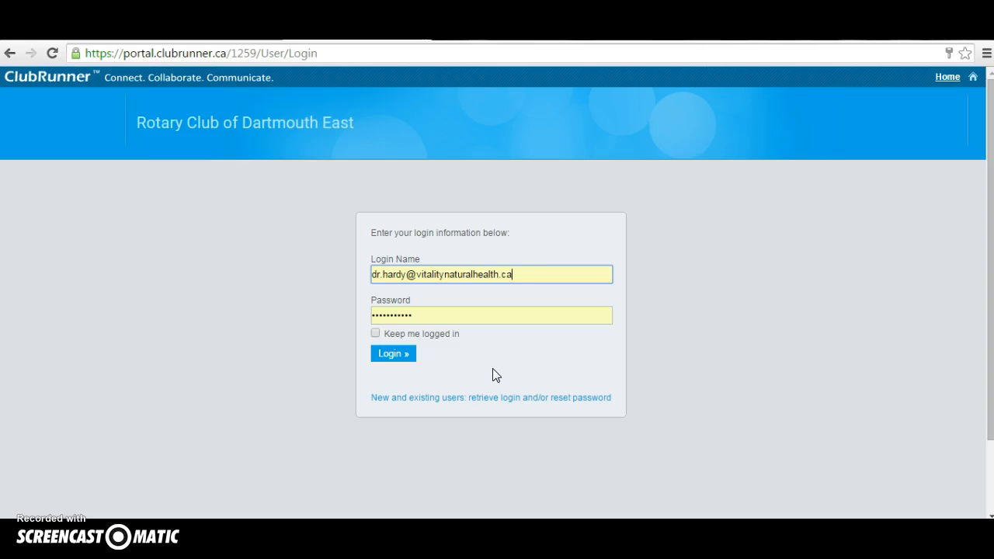
{"action": "left_click", "coordinate": [397, 355]}
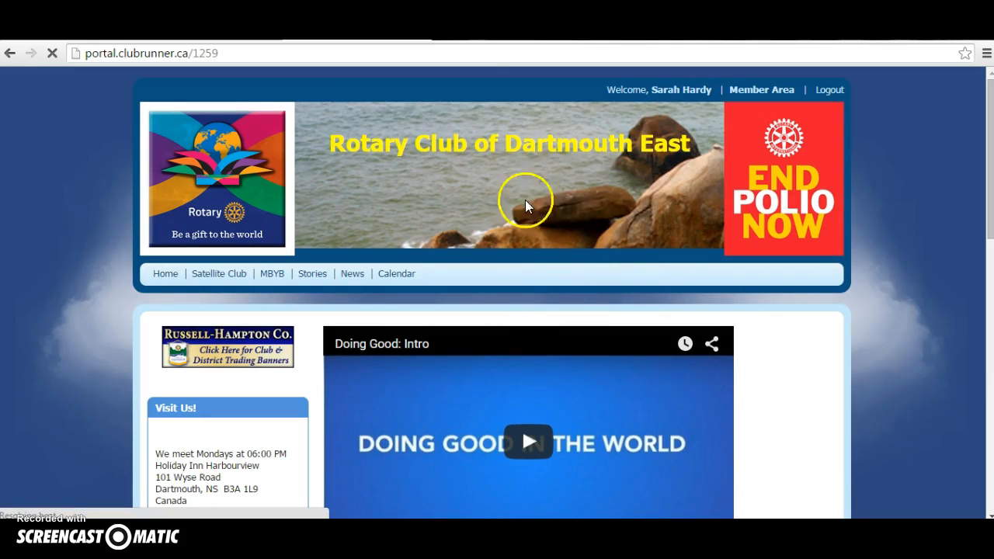
Open the club's Member Area from the home page.
{"action": "scroll", "coordinate": [874, 260], "scroll_direction": "down", "scroll_amount": 3}
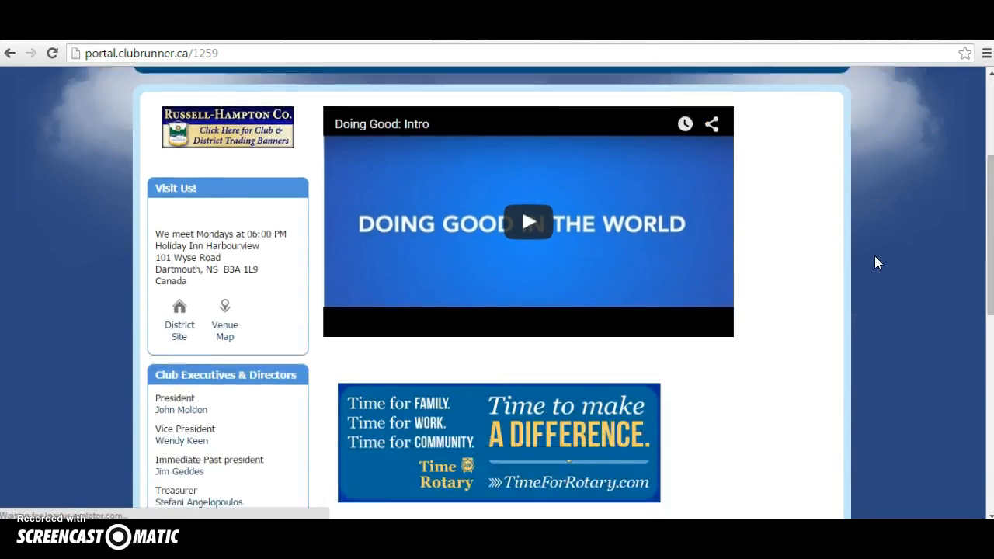
{"action": "scroll", "coordinate": [874, 262], "scroll_direction": "down", "scroll_amount": 3}
{"action": "scroll", "coordinate": [874, 263], "scroll_direction": "up", "scroll_amount": 6}
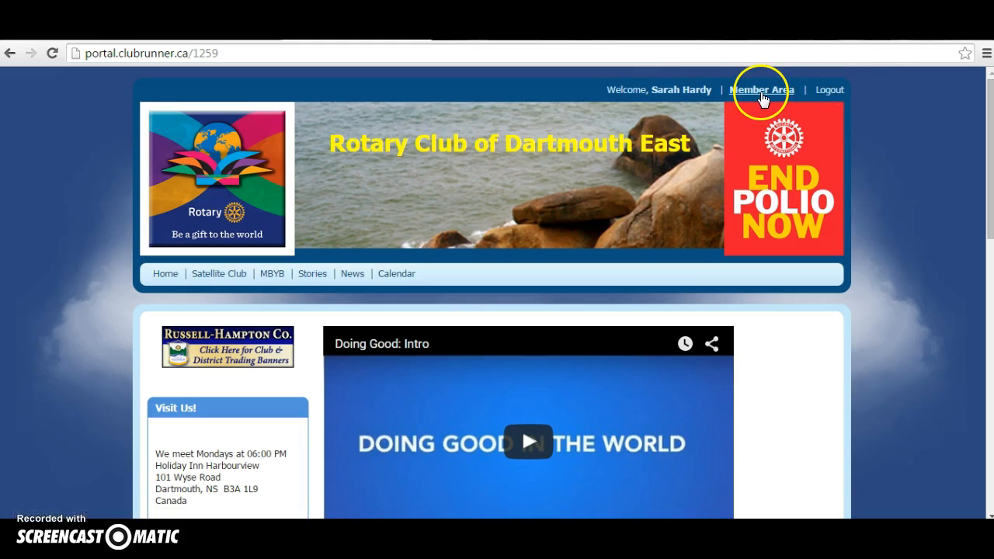
{"action": "left_click", "coordinate": [761, 91]}
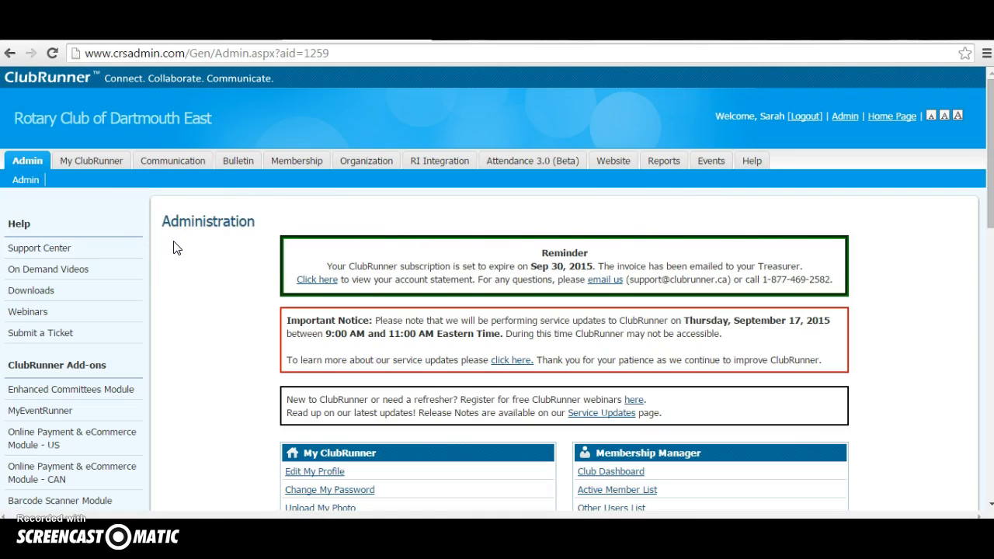
Open the story library for editing from the Website Manager section of the Administration page.
{"action": "scroll", "coordinate": [174, 247], "scroll_direction": "down", "scroll_amount": 4}
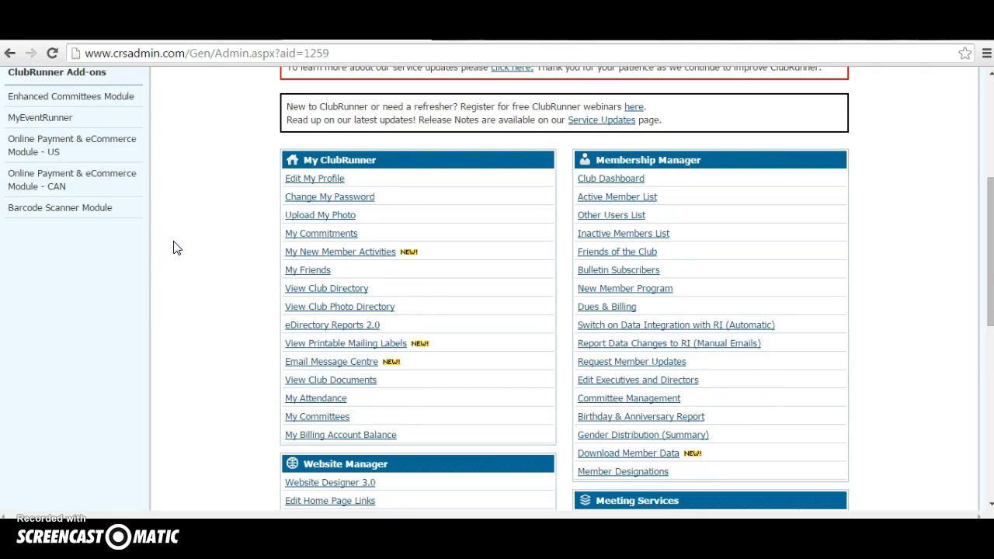
{"action": "scroll", "coordinate": [174, 248], "scroll_direction": "down", "scroll_amount": 1}
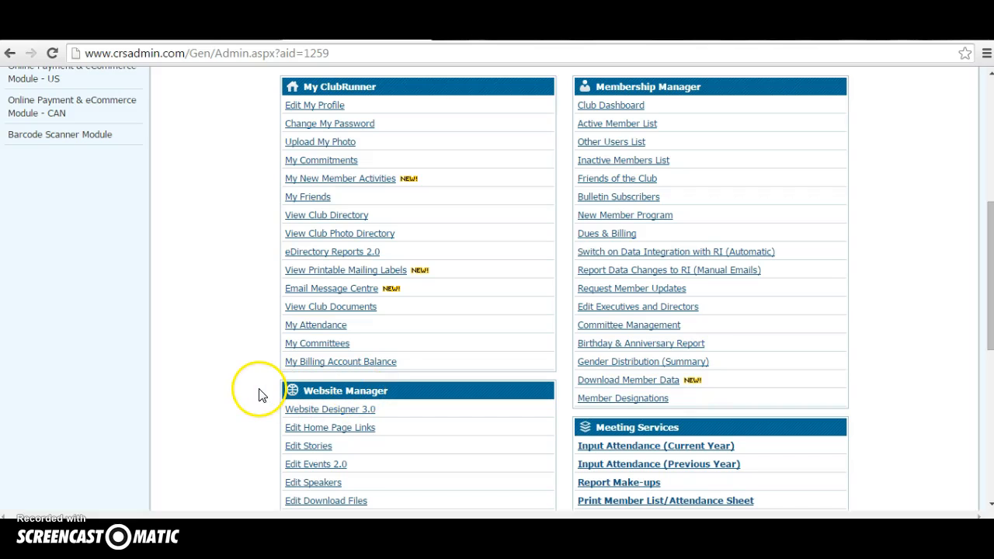
{"action": "left_click", "coordinate": [295, 447]}
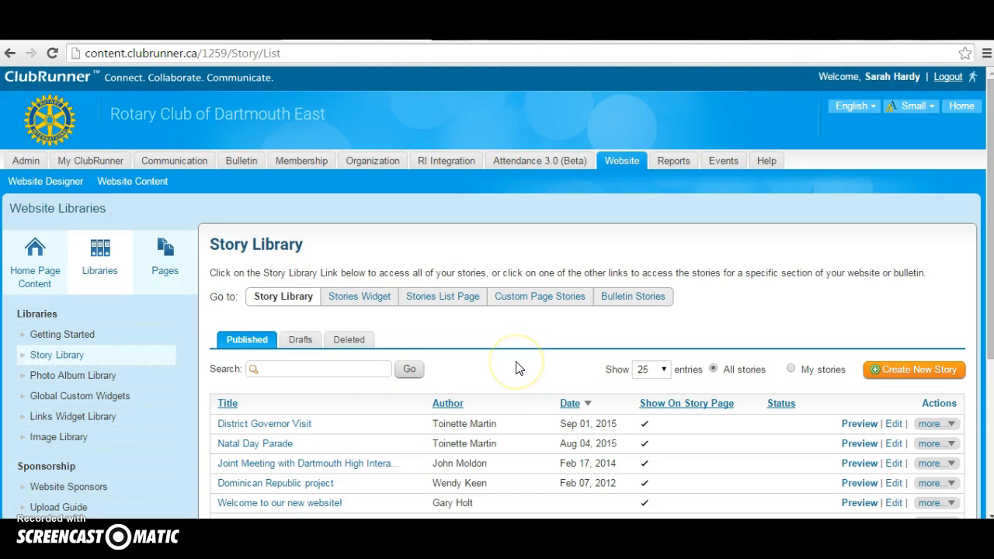
Create a new story titled "Dartmouth East Dictionary Project", keeping the permalink generated from the title.
{"action": "scroll", "coordinate": [518, 368], "scroll_direction": "down", "scroll_amount": 1}
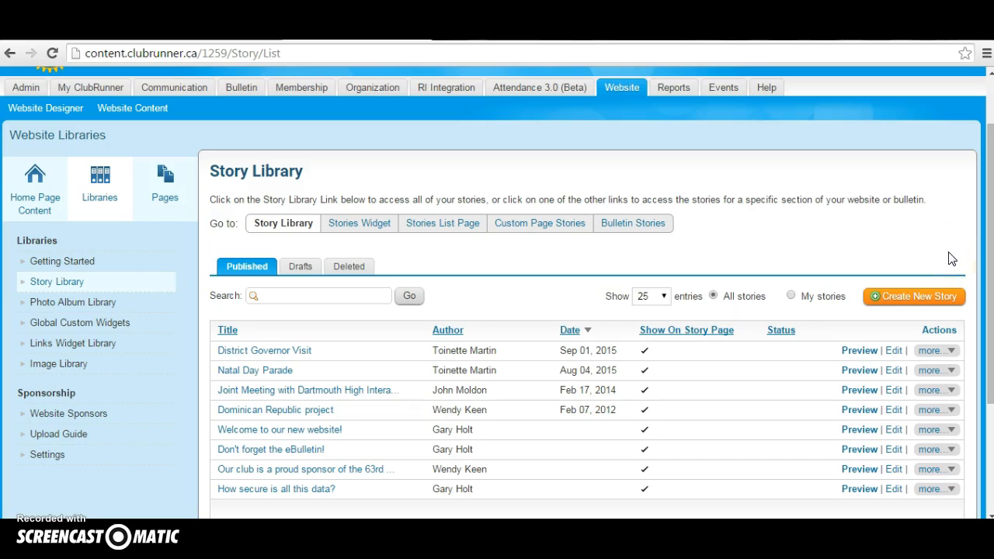
{"action": "left_click", "coordinate": [896, 298]}
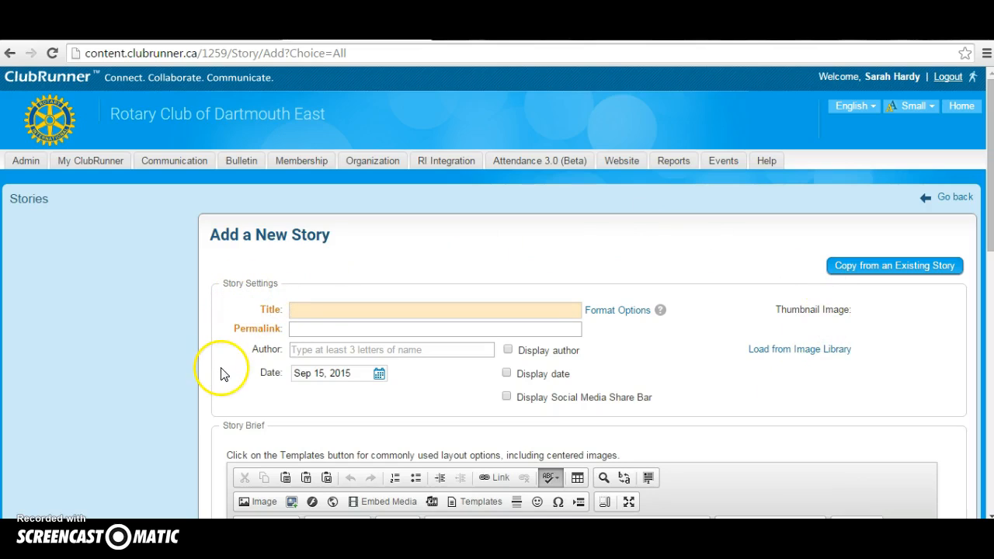
{"action": "type", "text": "Da"}
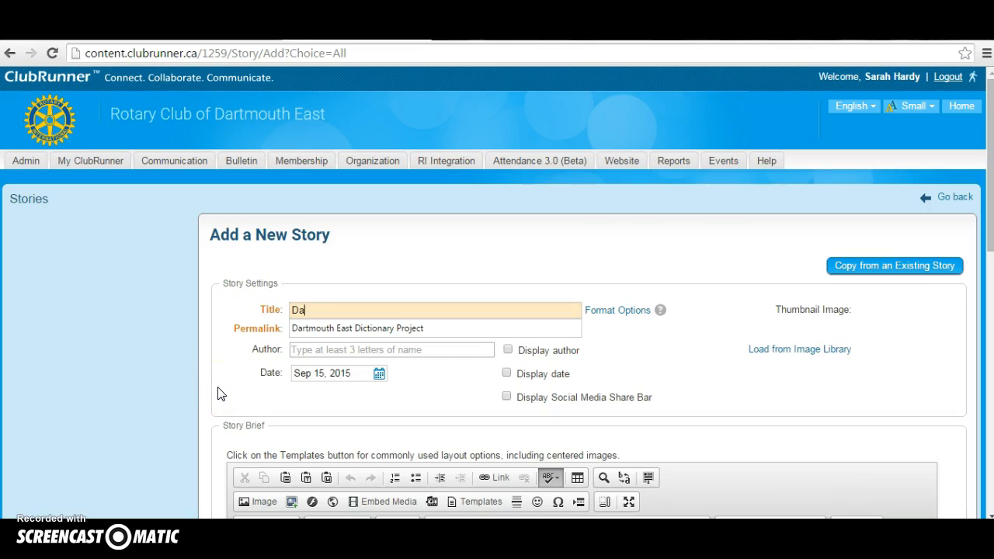
{"action": "type", "text": "rtmouth East Dictionary Project"}
{"action": "key", "text": "Tab"}
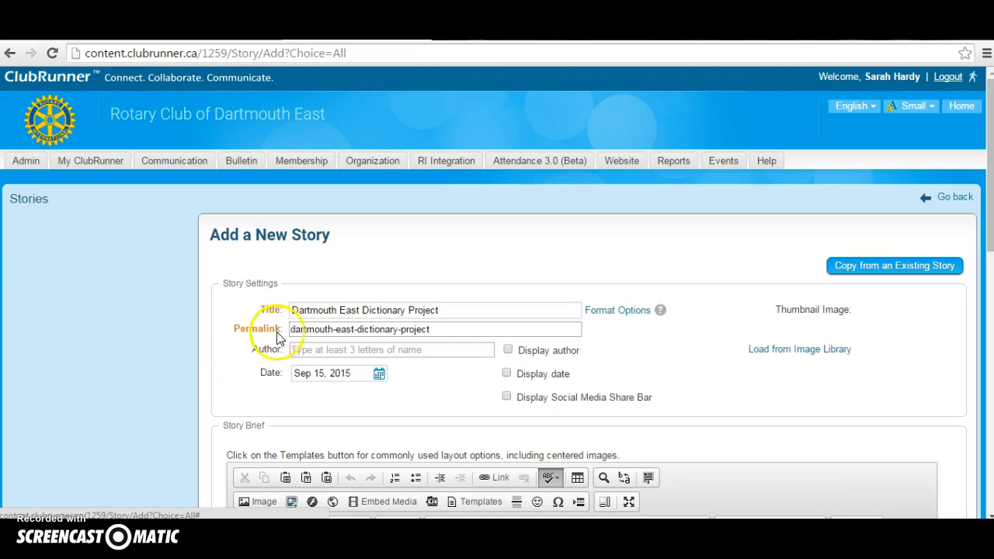
{"action": "left_click", "coordinate": [441, 329]}
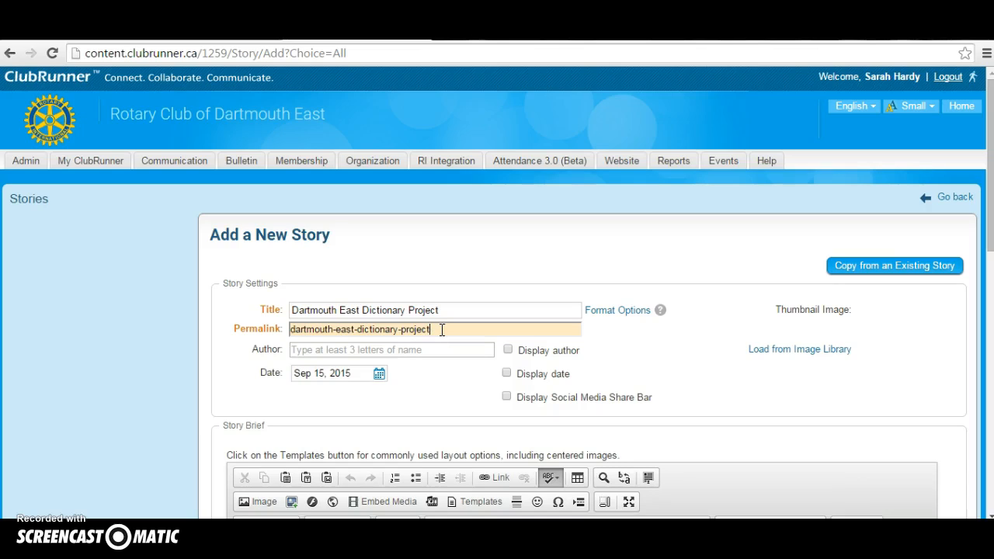
Set the story's author to the logged-in member and its date to Sep 11, 2015.
{"action": "left_click", "coordinate": [422, 350]}
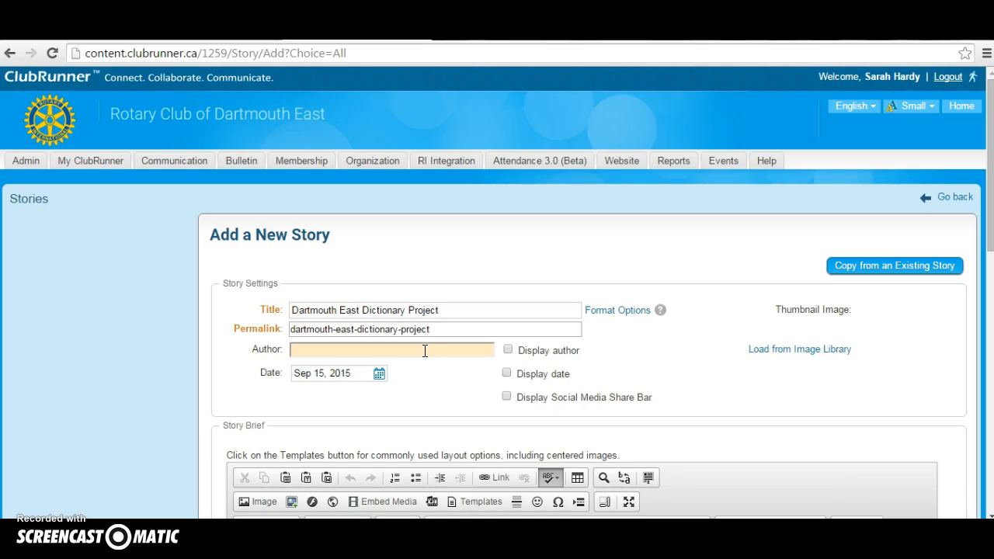
{"action": "type", "text": "Sar"}
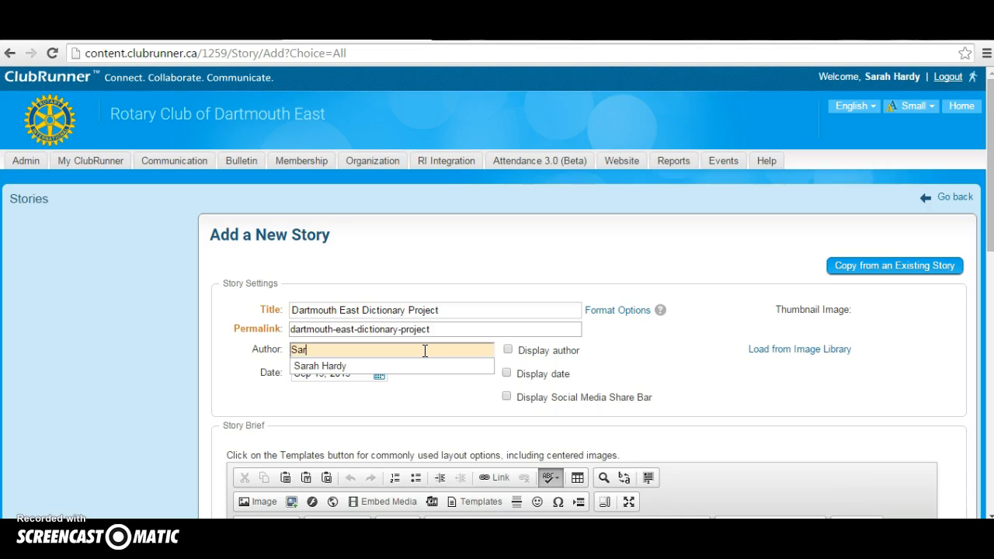
{"action": "left_click", "coordinate": [413, 358]}
{"action": "left_click", "coordinate": [347, 369]}
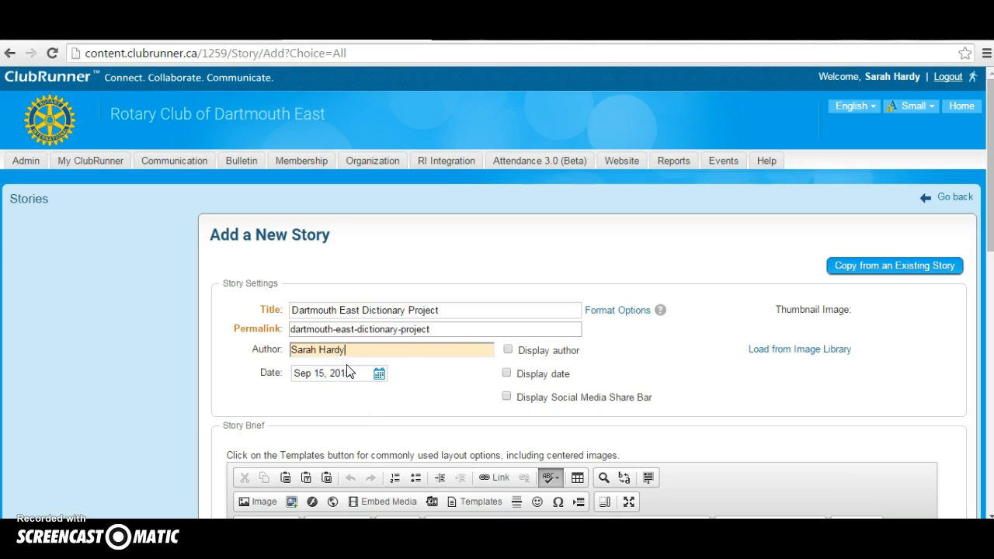
{"action": "left_click", "coordinate": [379, 375]}
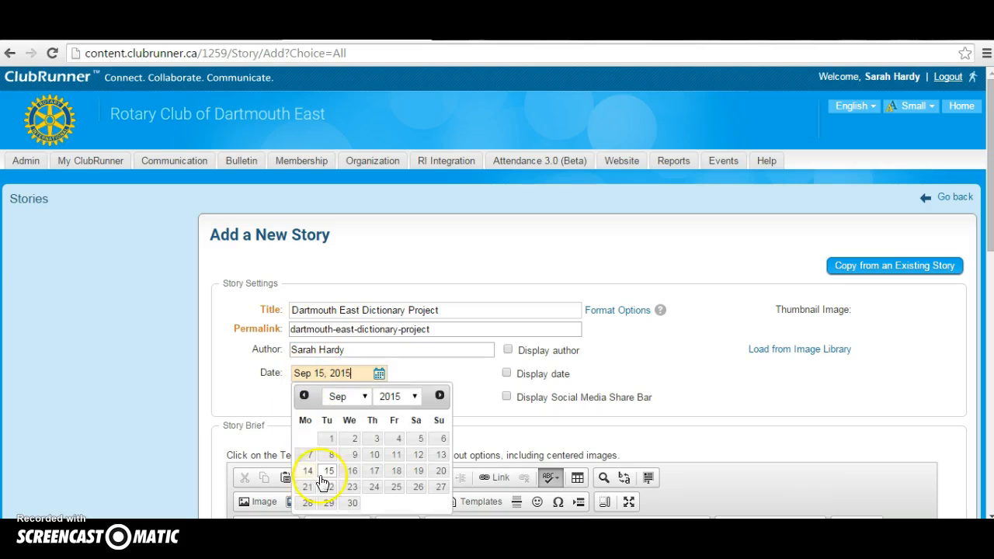
{"action": "left_click", "coordinate": [397, 456]}
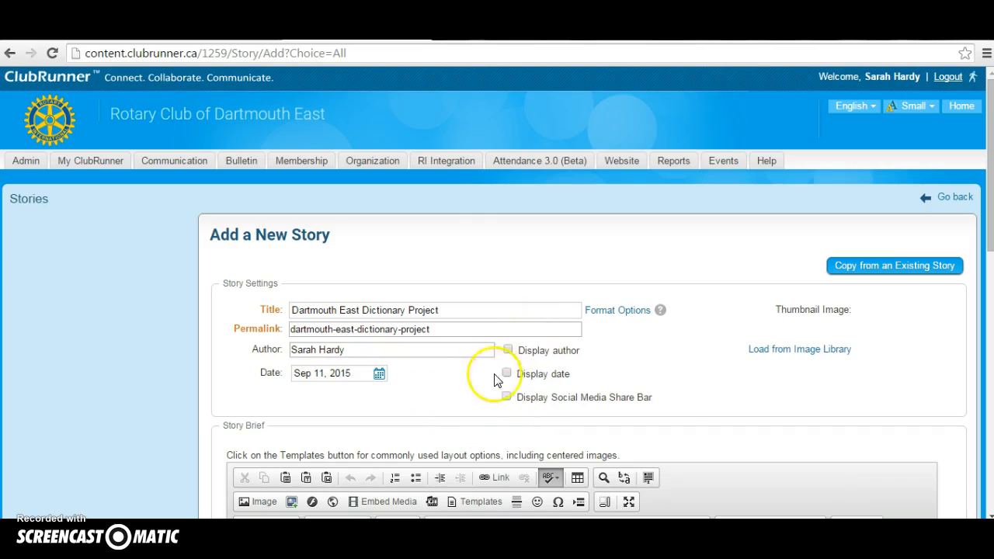
Enable the display of the author, the date and the Social Media Share Bar for the story.
{"action": "left_click", "coordinate": [508, 350]}
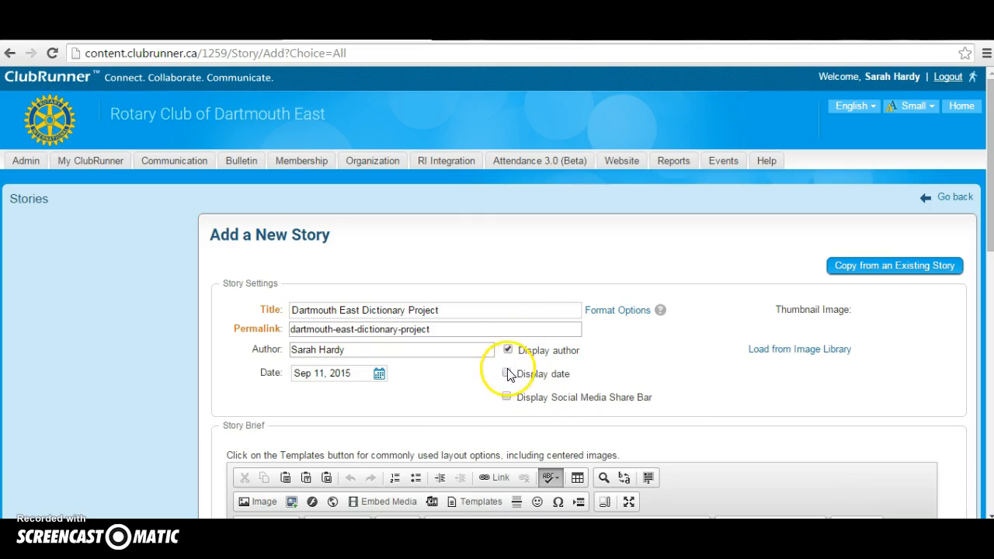
{"action": "left_click", "coordinate": [508, 375]}
{"action": "left_click", "coordinate": [506, 397]}
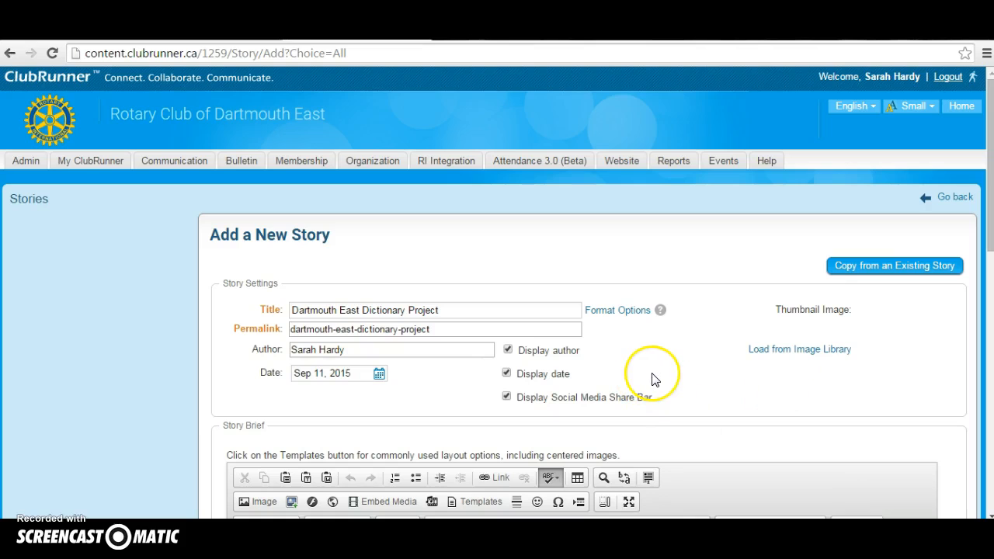
Write the story brief: "Rotarians visited a local elementary school and handed out dictionaries to fourth grade students.".
{"action": "scroll", "coordinate": [665, 365], "scroll_direction": "down", "scroll_amount": 2}
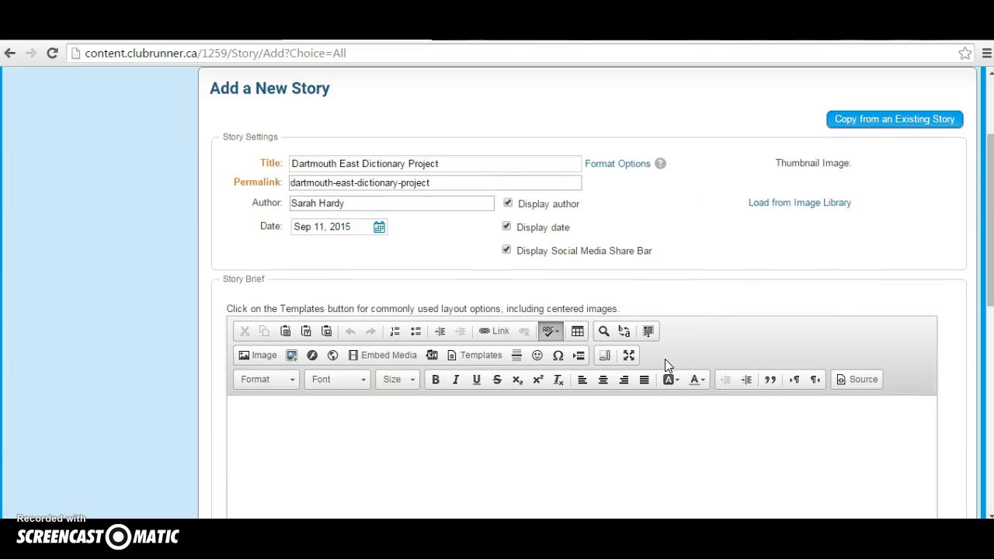
{"action": "scroll", "coordinate": [665, 365], "scroll_direction": "down", "scroll_amount": 2}
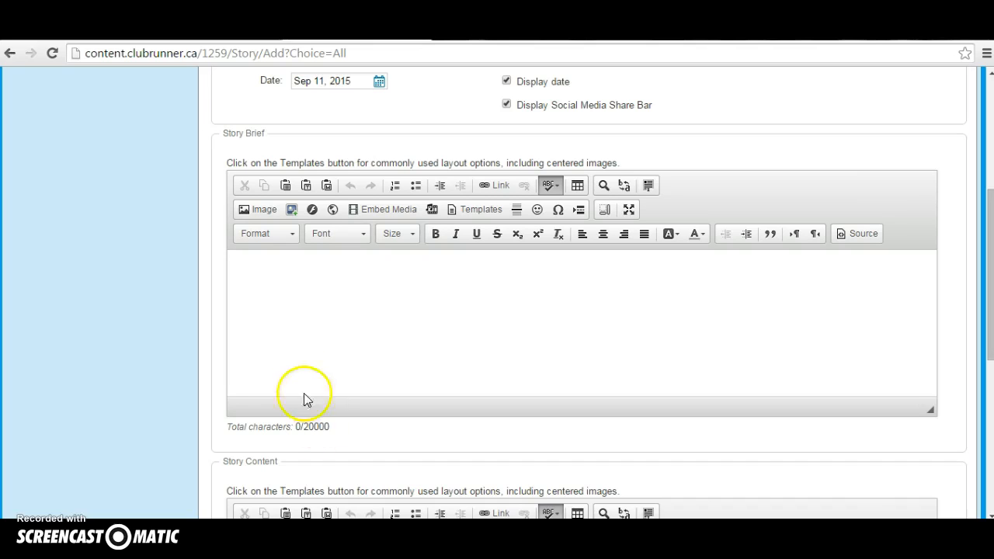
{"action": "left_click", "coordinate": [277, 279]}
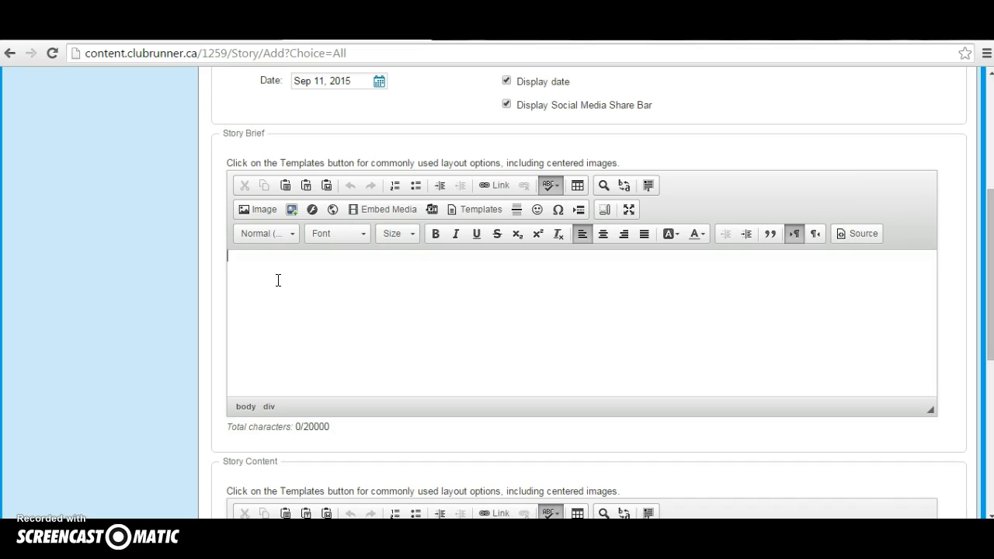
{"action": "type", "text": "Rotarians visite"}
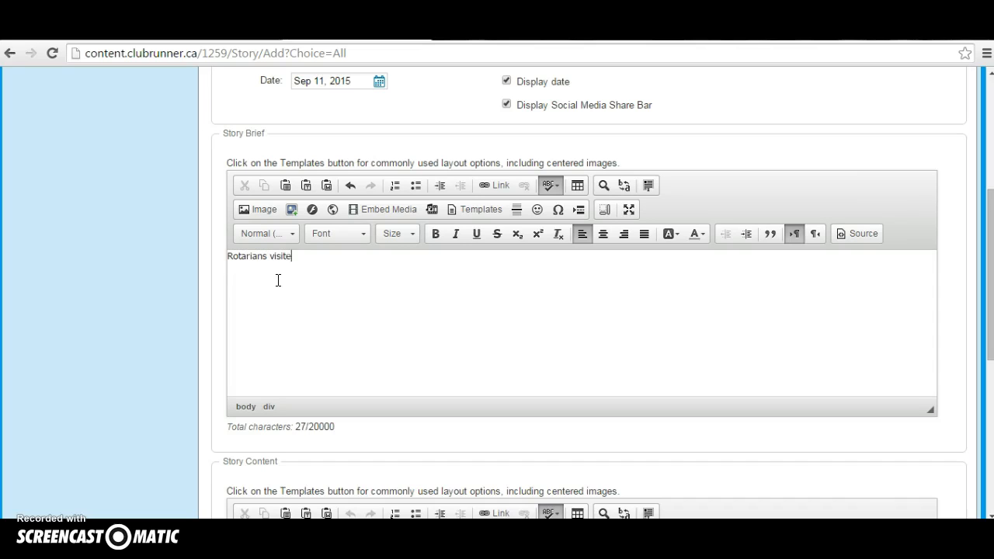
{"action": "type", "text": "d a local elementary scho"}
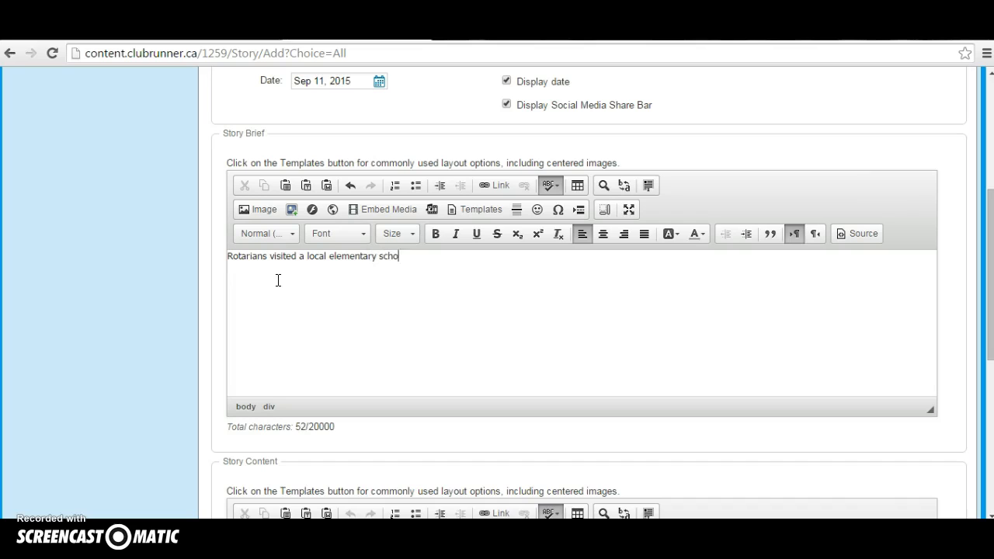
{"action": "type", "text": "ol and handed out dictionaries"}
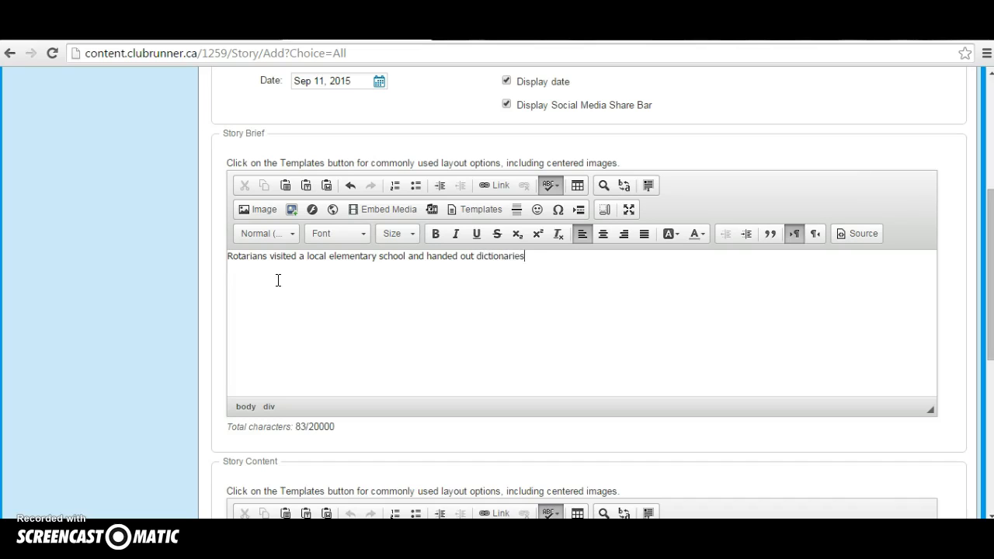
{"action": "type", "text": " to fourther"}
{"action": "key", "text": "BackSpace"}
{"action": "key", "text": "BackSpace"}
{"action": "type", "text": "grade students."}
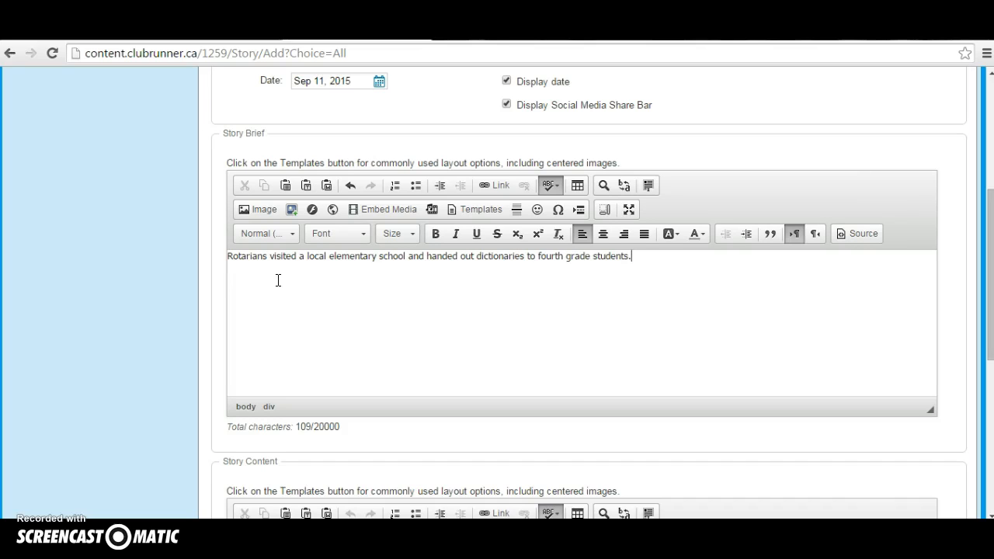
{"action": "left_click", "coordinate": [350, 312]}
Open the story content with "Dartmouth East Rotarians enjoyed a visit to ABC elementary school to distribute dictionaries to all of the fourth grade students.".
{"action": "scroll", "coordinate": [365, 319], "scroll_direction": "down", "scroll_amount": 1}
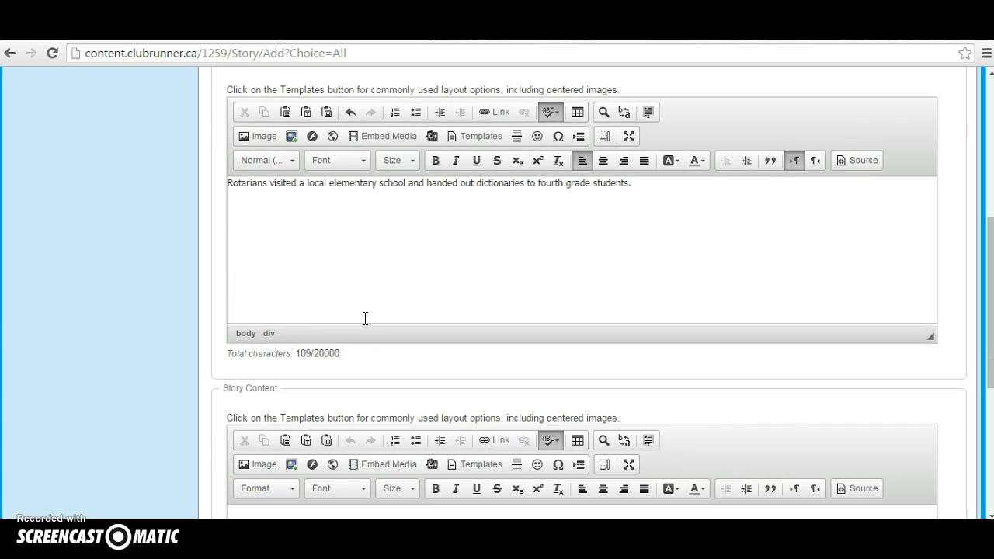
{"action": "scroll", "coordinate": [365, 318], "scroll_direction": "down", "scroll_amount": 3}
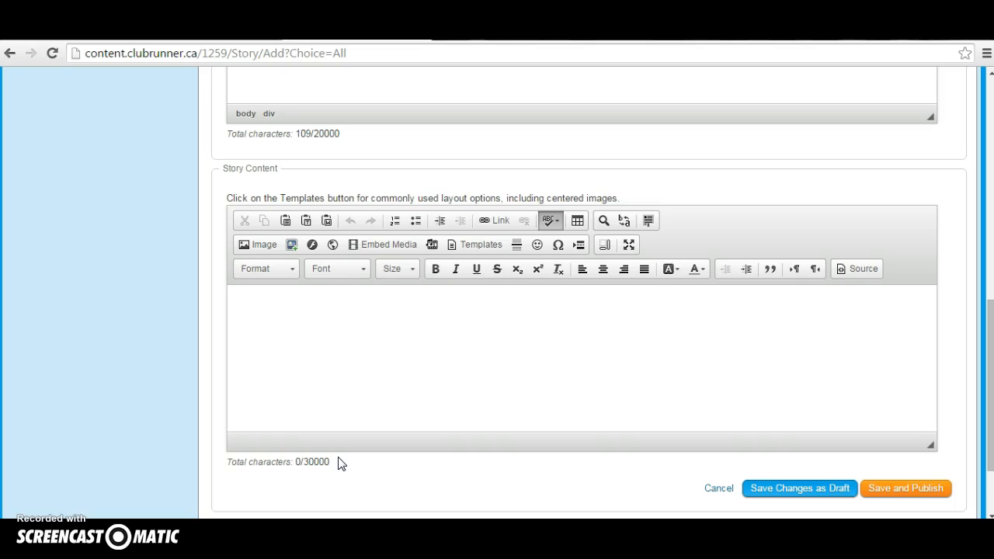
{"action": "left_click", "coordinate": [311, 337]}
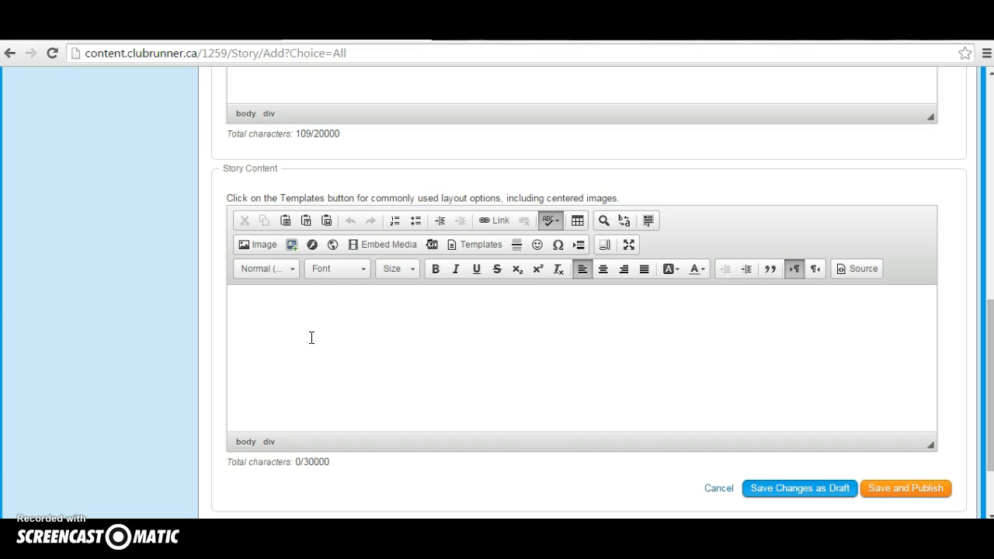
{"action": "type", "text": "Dartmouth East "}
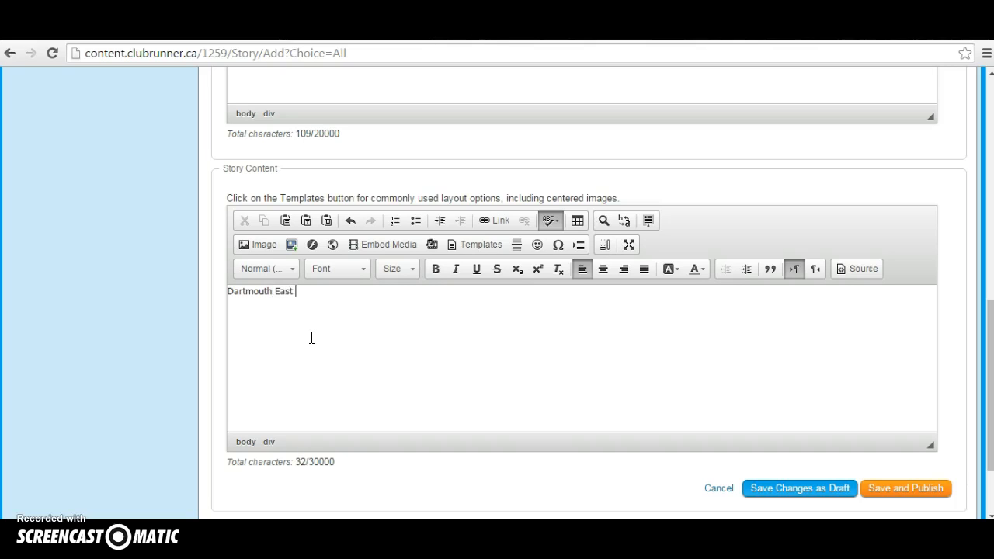
{"action": "type", "text": "Rotarians enjoyed"}
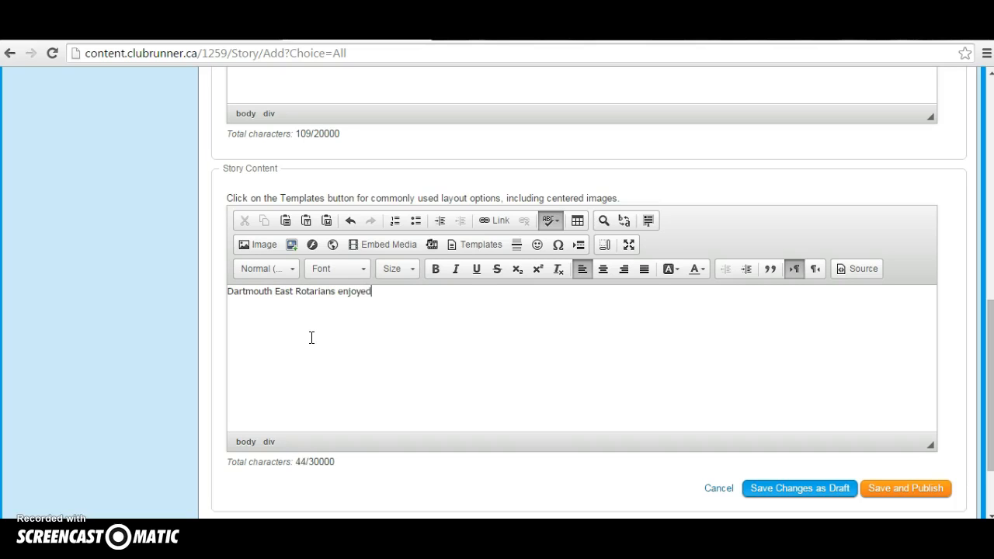
{"action": "type", "text": " a visit to ABC elementa"}
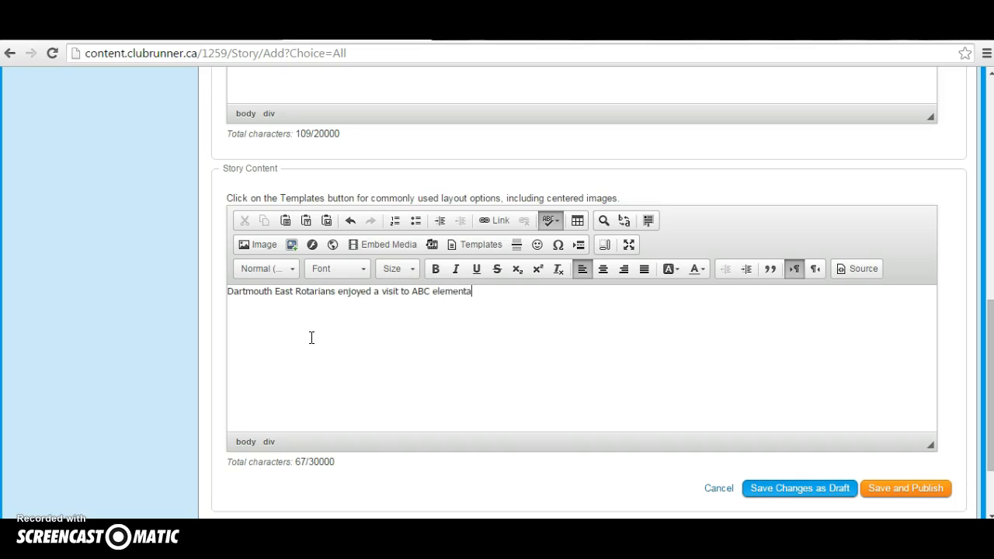
{"action": "type", "text": "ry school to distribute dictiona"}
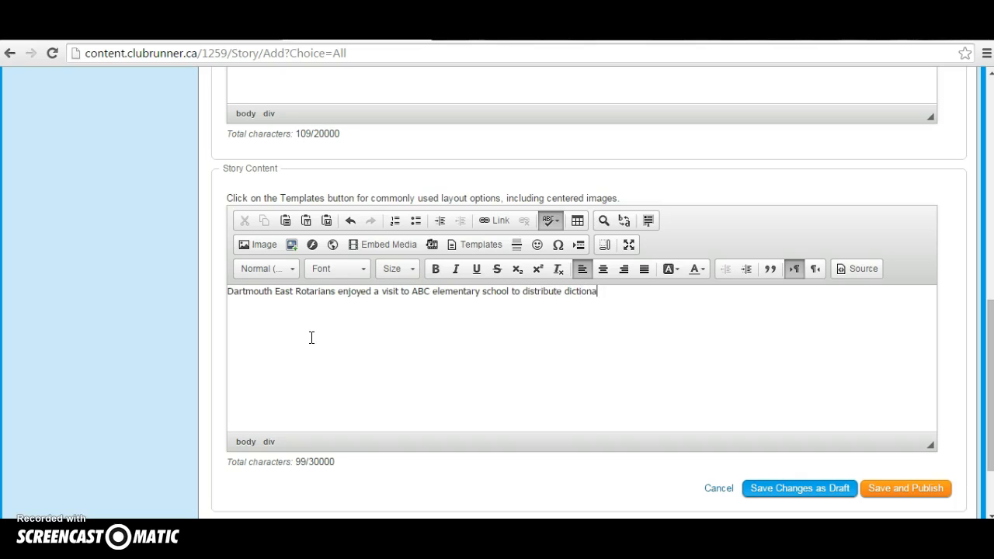
{"action": "type", "text": "ries to all of the fourt"}
{"action": "key", "text": "BackSpace"}
{"action": "key", "text": "BackSpace"}
{"action": "type", "text": "rth grade "}
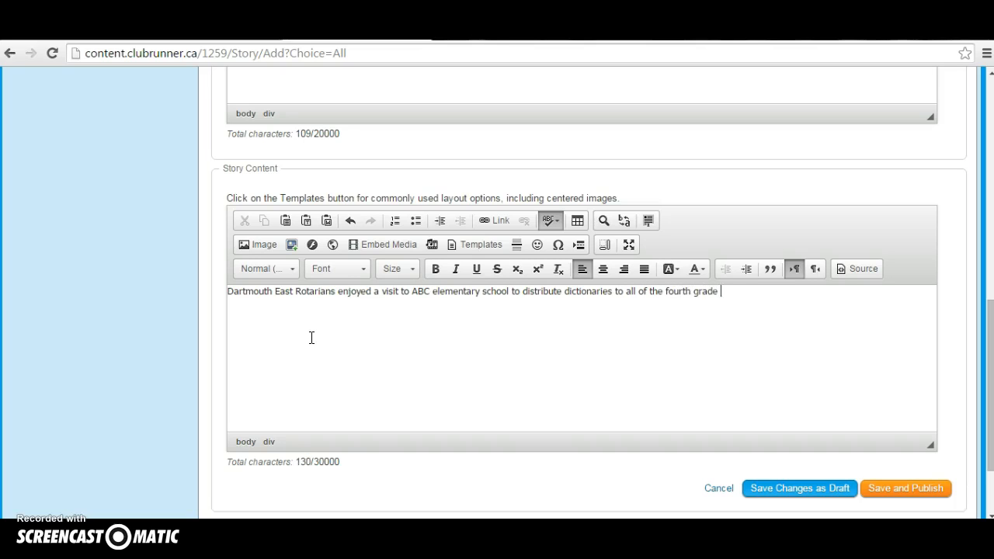
{"action": "type", "text": "students"}
Start a second paragraph with "It was a joy to see the excitement in the classroom as each child received their book.".
{"action": "type", "text": "It was"}
{"action": "type", "text": " a joy to "}
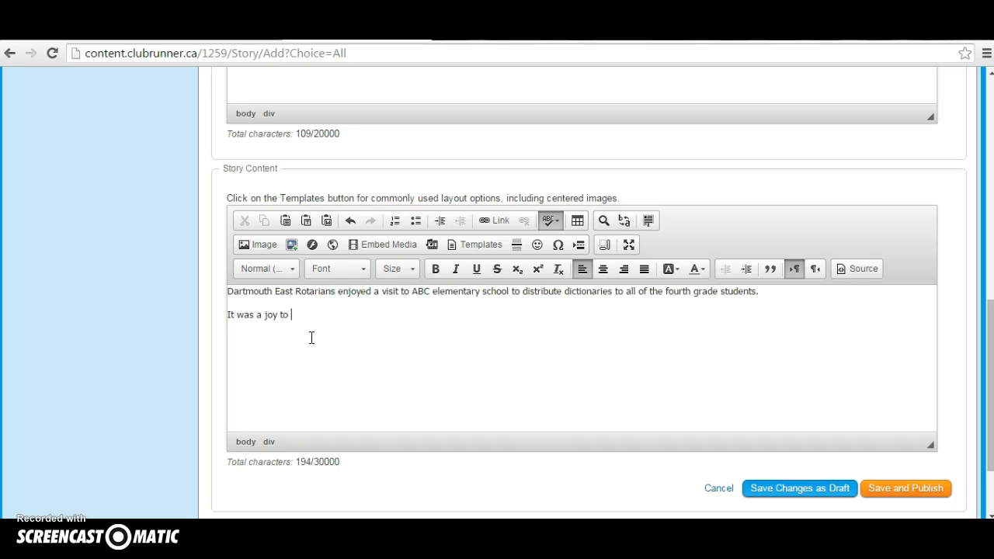
{"action": "type", "text": "see the excitementin the classroom "}
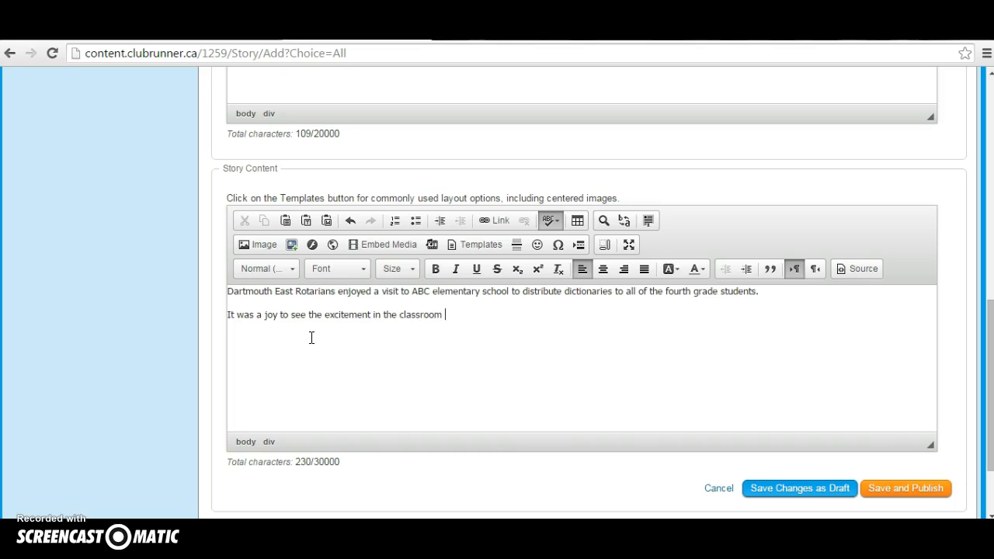
{"action": "type", "text": "as each child received tha"}
{"action": "type", "text": "ir book"}
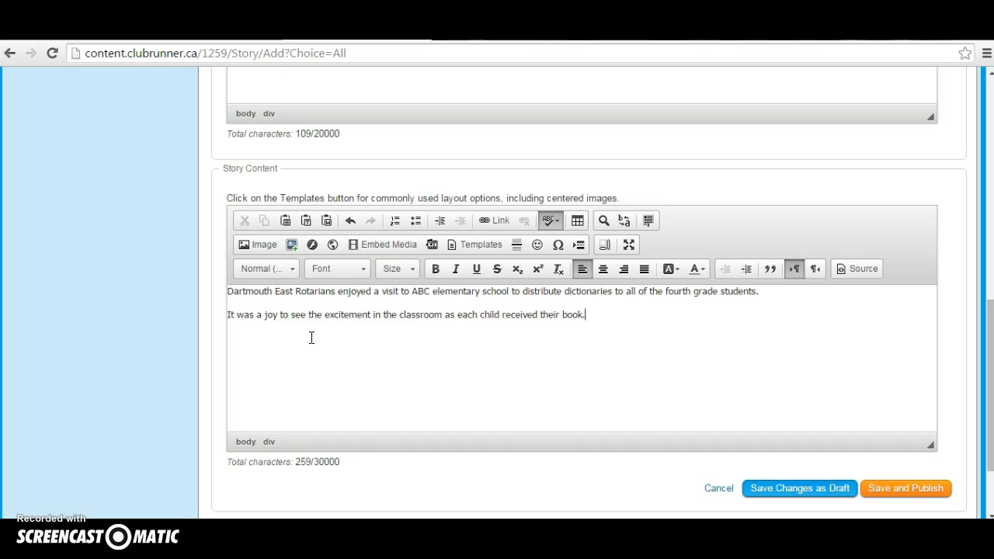
Continue the second paragraph with "Many had never owned their own dictionary and they dove into the pages looking up words and definitions.".
{"action": "type", "text": ". M"}
{"action": "key", "text": "BackSpace"}
{"action": "type", "text": "Many had never owned their own dictionary"}
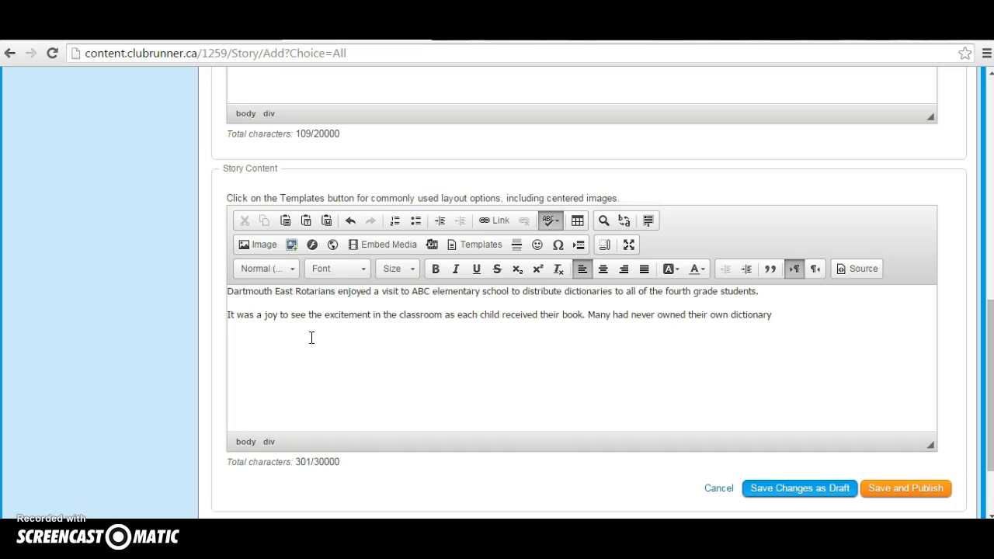
{"action": "type", "text": " and they dove int"}
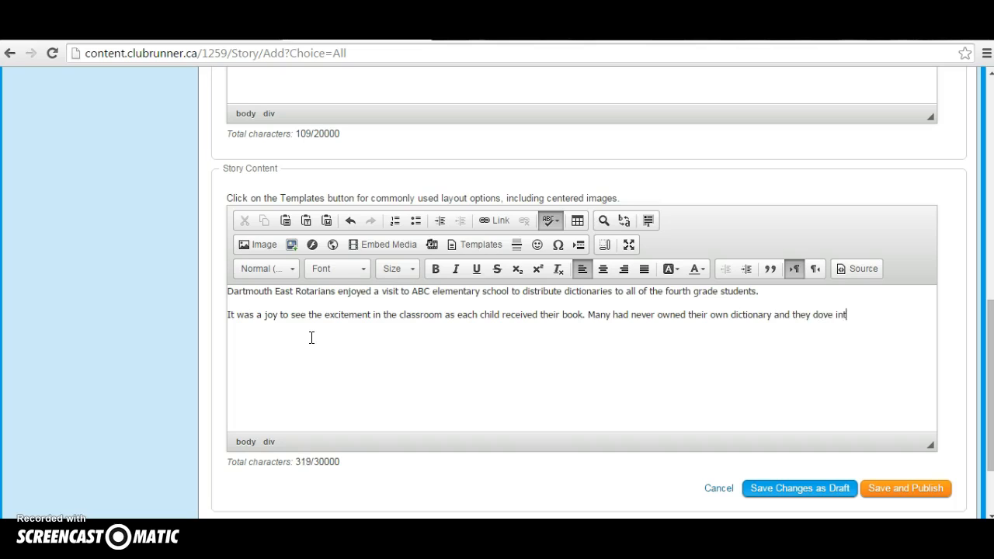
{"action": "type", "text": "o the pages looking up "}
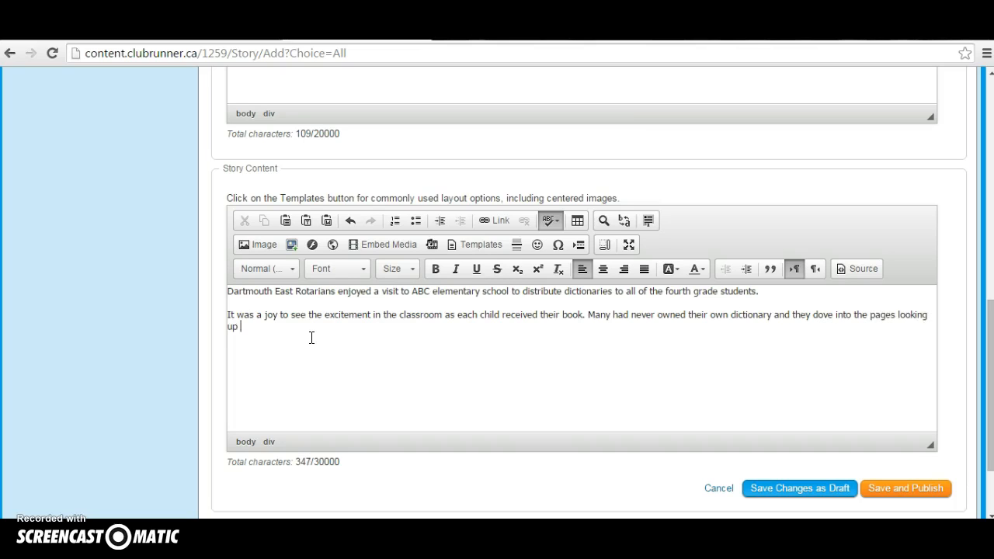
{"action": "type", "text": "words and definite"}
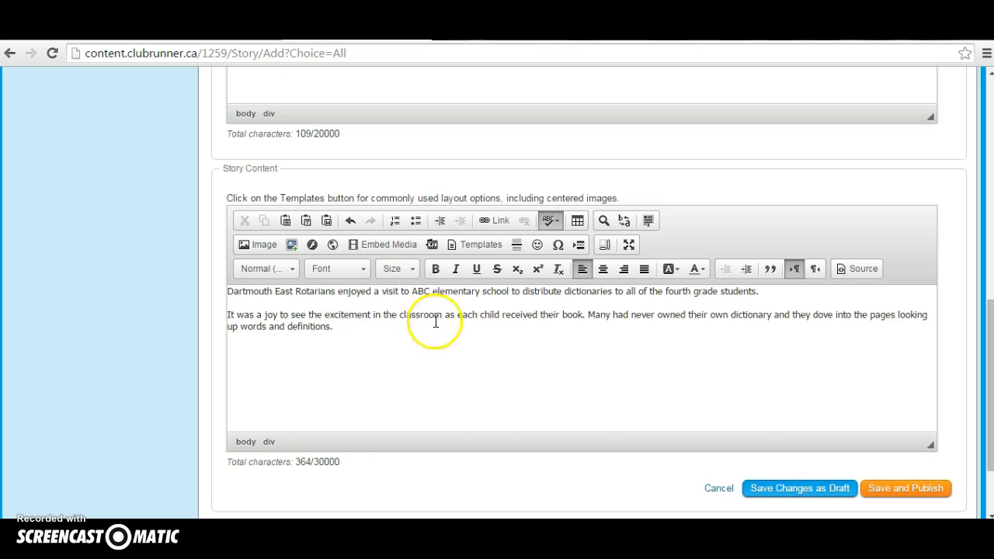
Insert ", as part of our literacy projects," after "ABC elementary school" in the first sentence of the story content.
{"action": "left_click", "coordinate": [511, 291]}
{"action": "type", "text": ", as part"}
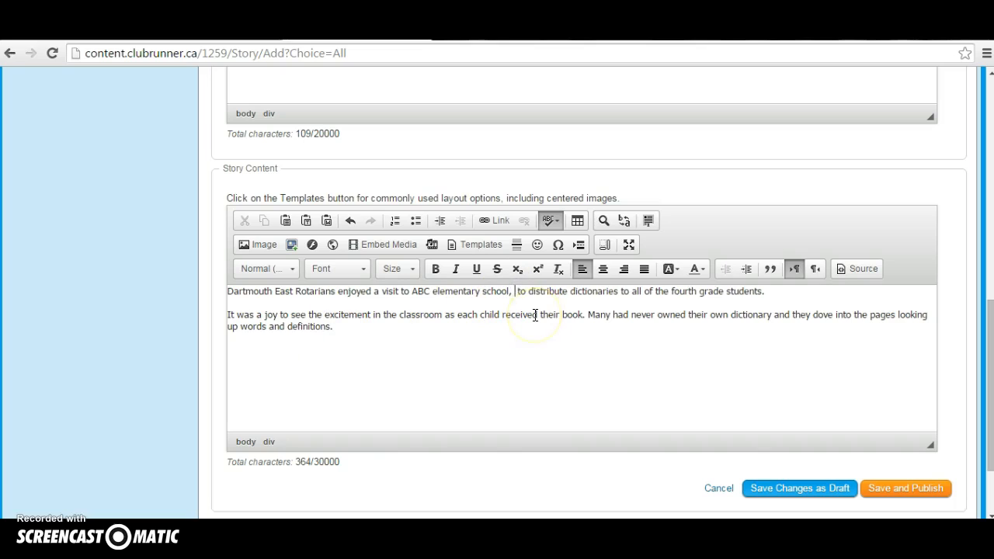
{"action": "type", "text": " of our liter"}
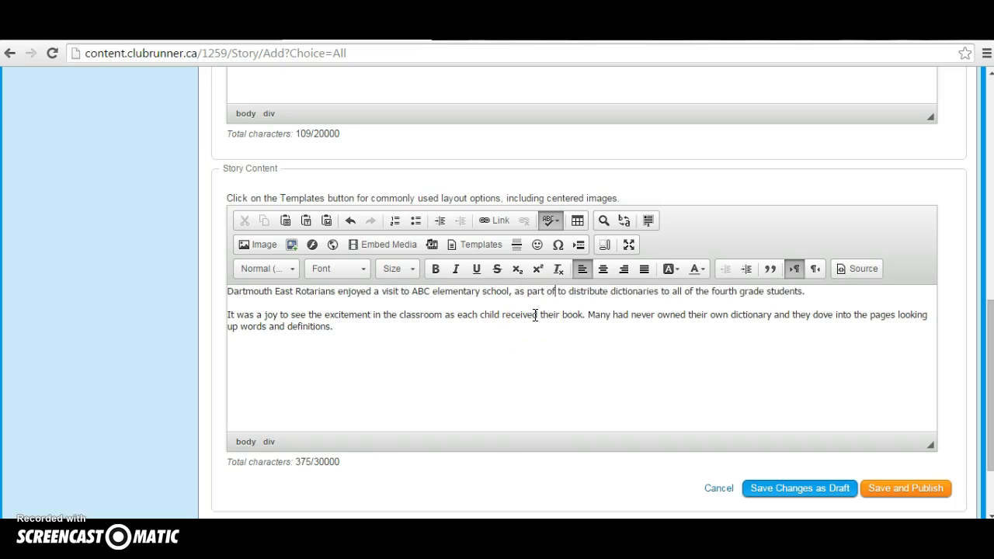
{"action": "type", "text": "acy prog"}
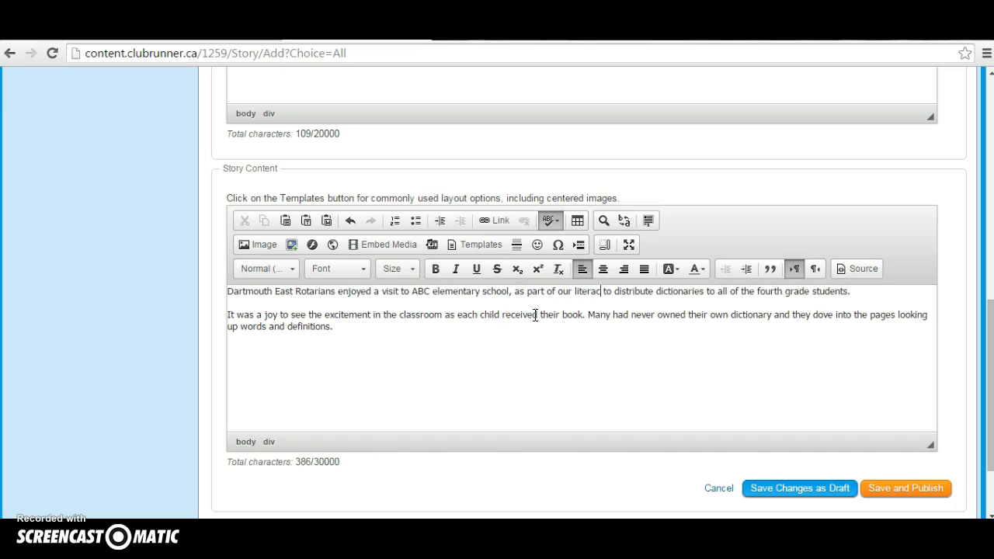
{"action": "type", "text": "jects,"}
{"action": "key", "text": "BackSpace"}
{"action": "key", "text": "BackSpace"}
{"action": "key", "text": "BackSpace"}
{"action": "key", "text": "BackSpace"}
{"action": "key", "text": "BackSpace"}
{"action": "key", "text": "BackSpace"}
{"action": "key", "text": "BackSpace"}
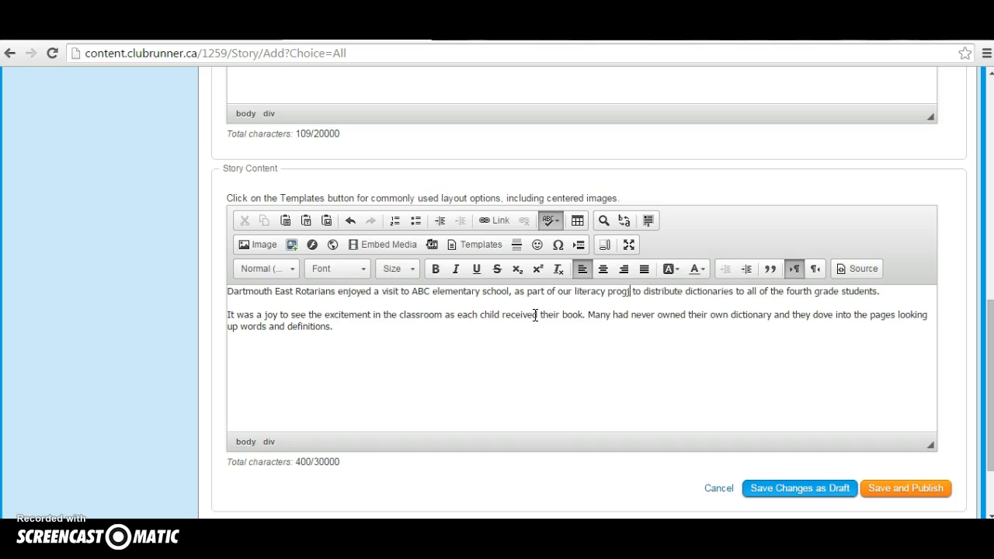
{"action": "type", "text": "ject"}
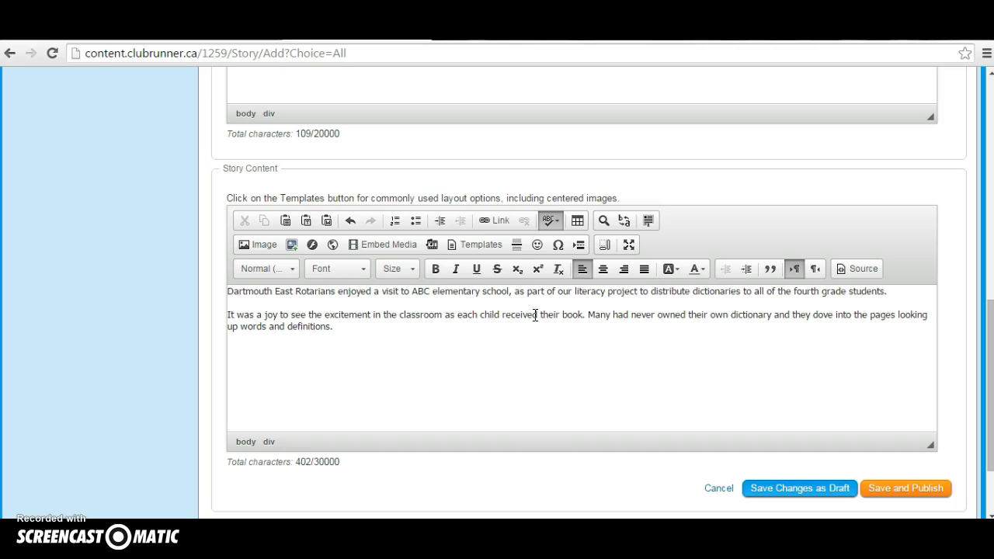
{"action": "type", "text": "s,"}
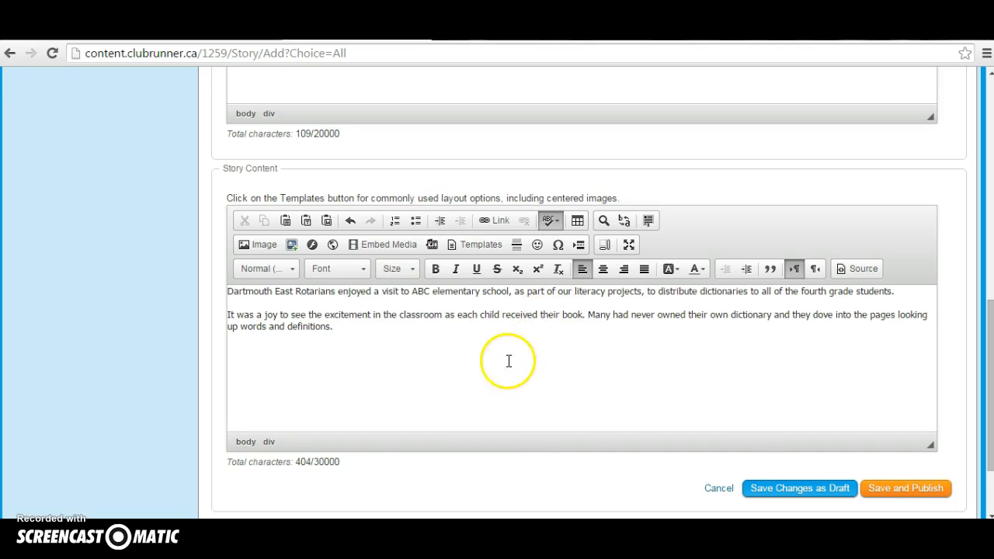
Insert the word "community" before "literacy projects" in the first sentence of the story content.
{"action": "left_click", "coordinate": [502, 326]}
{"action": "left_click", "coordinate": [575, 292]}
{"action": "type", "text": "community"}
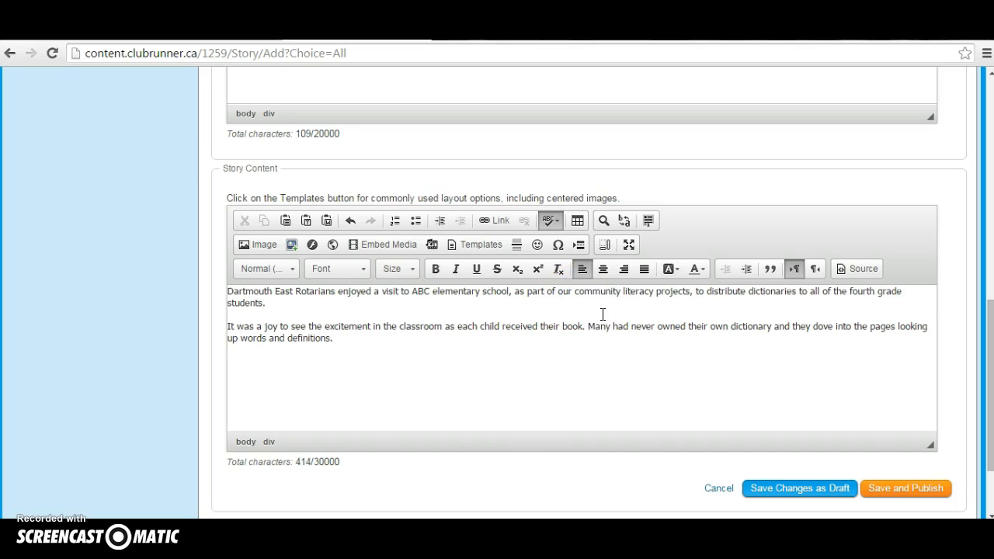
{"action": "left_click", "coordinate": [364, 344]}
{"action": "left_click", "coordinate": [300, 381]}
{"action": "left_click", "coordinate": [383, 343]}
{"action": "key", "text": "Return"}
{"action": "key", "text": "BackSpace"}
Add the image Dictionary Project 1 from the Rotary documents folder on its own line between the two story content paragraphs.
{"action": "left_click", "coordinate": [279, 305]}
{"action": "key", "text": "Return"}
{"action": "key", "text": "Return"}
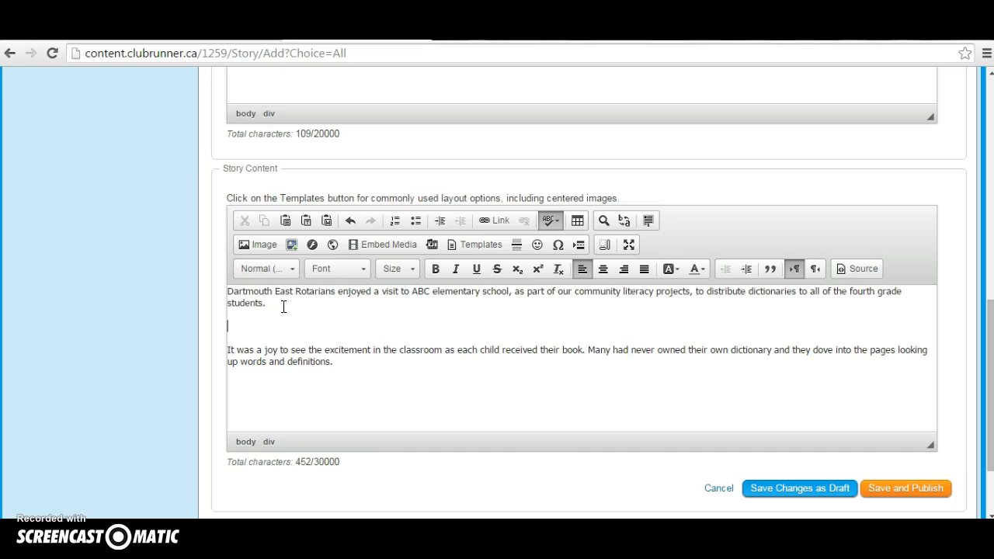
{"action": "left_click", "coordinate": [291, 247]}
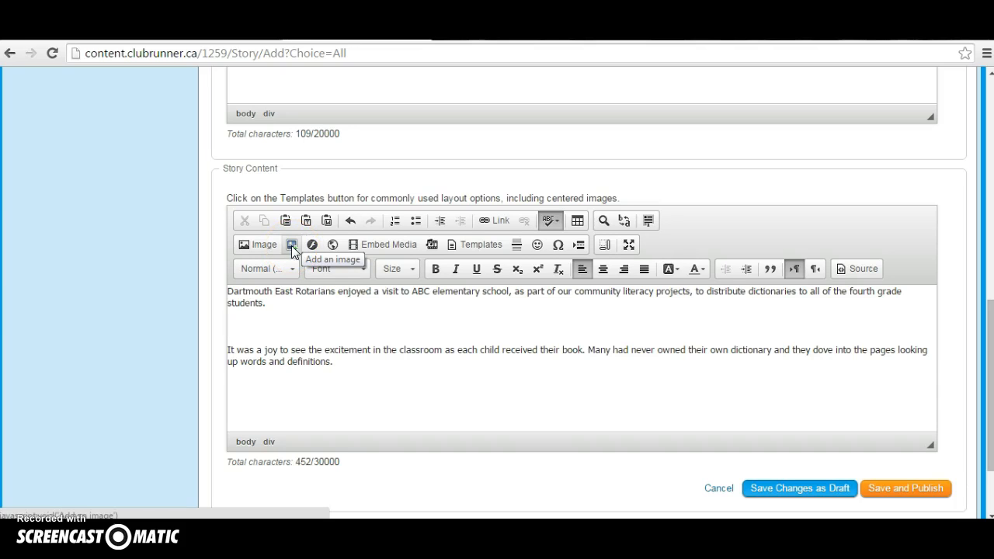
{"action": "left_click", "coordinate": [291, 245]}
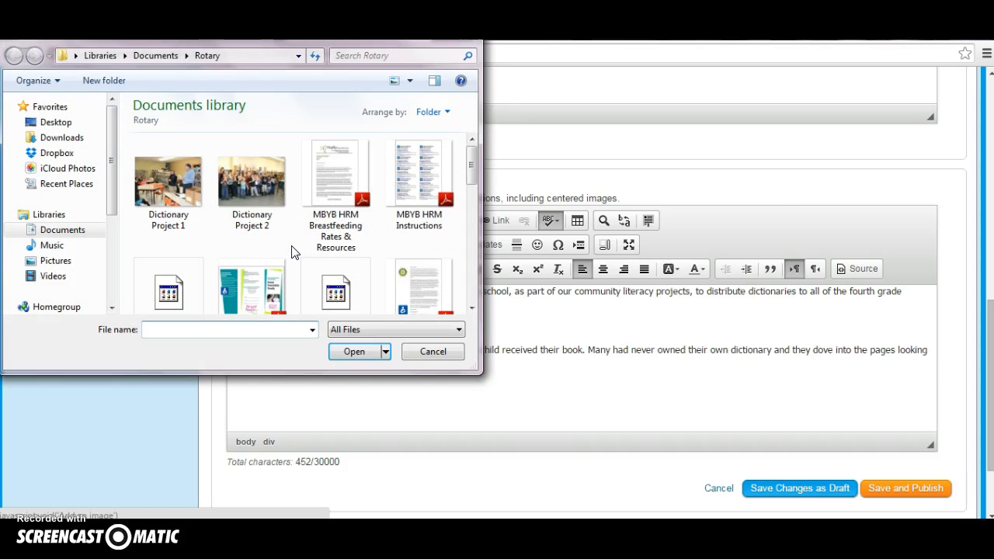
{"action": "left_click", "coordinate": [205, 331]}
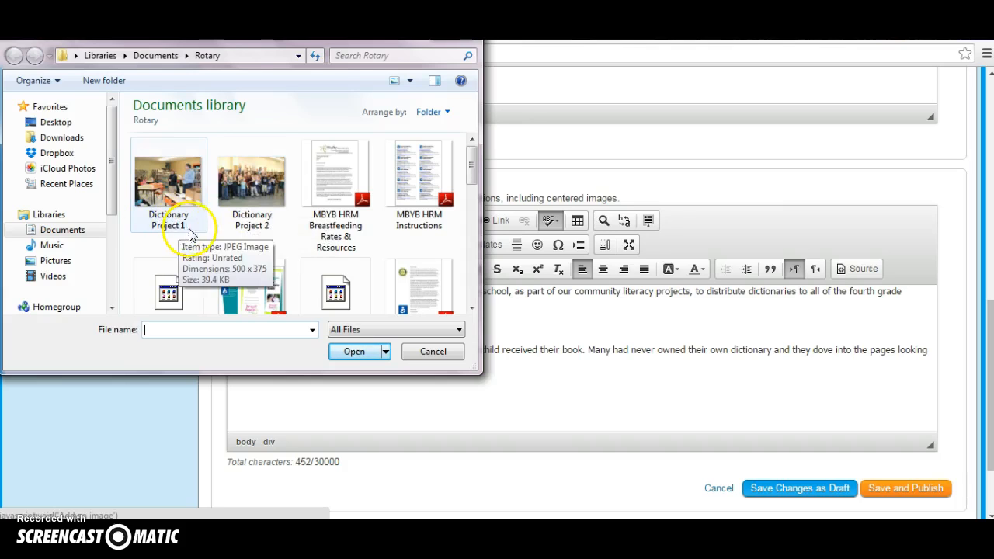
{"action": "left_click", "coordinate": [168, 190]}
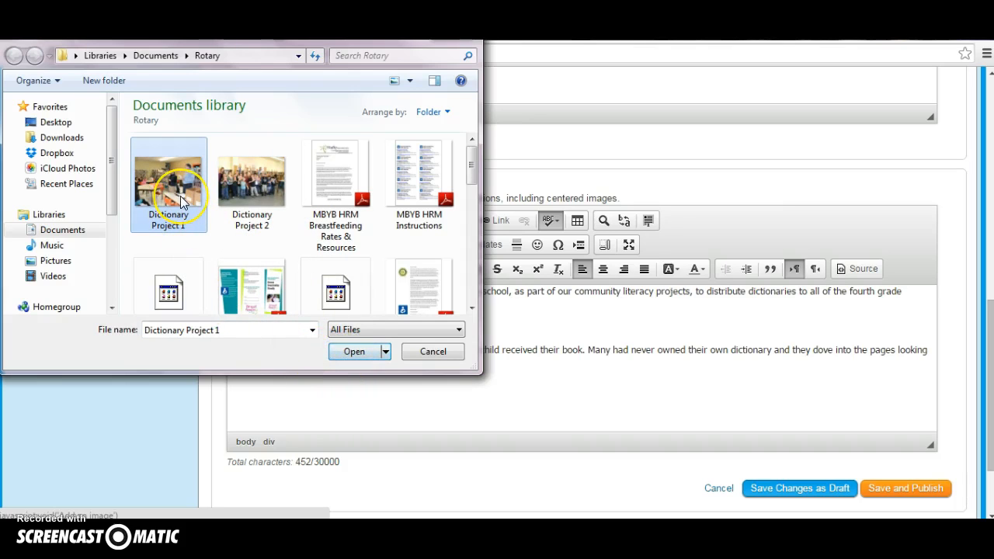
{"action": "left_click", "coordinate": [345, 351]}
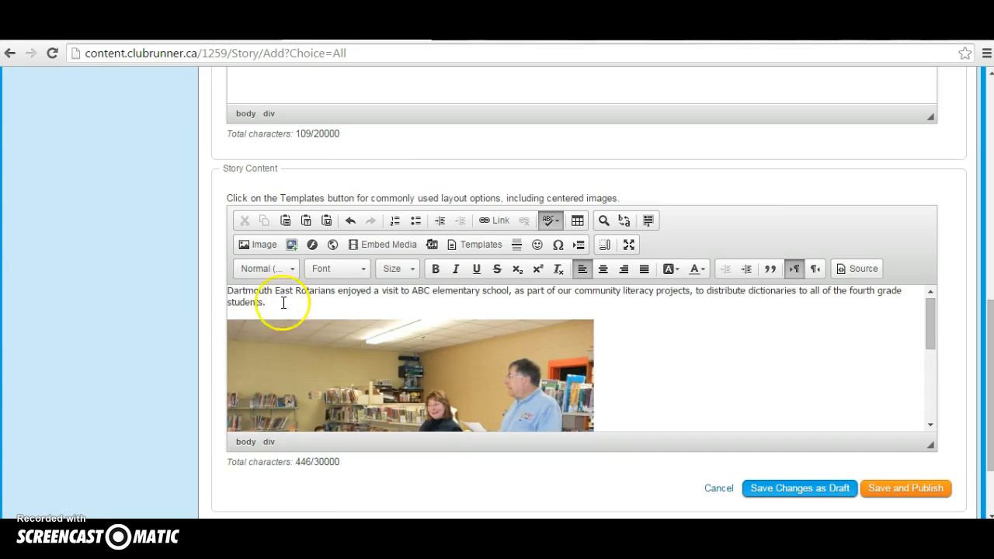
Add the image Dictionary Project 2 on its own line below the second paragraph of the story content.
{"action": "scroll", "coordinate": [309, 380], "scroll_direction": "down", "scroll_amount": 5}
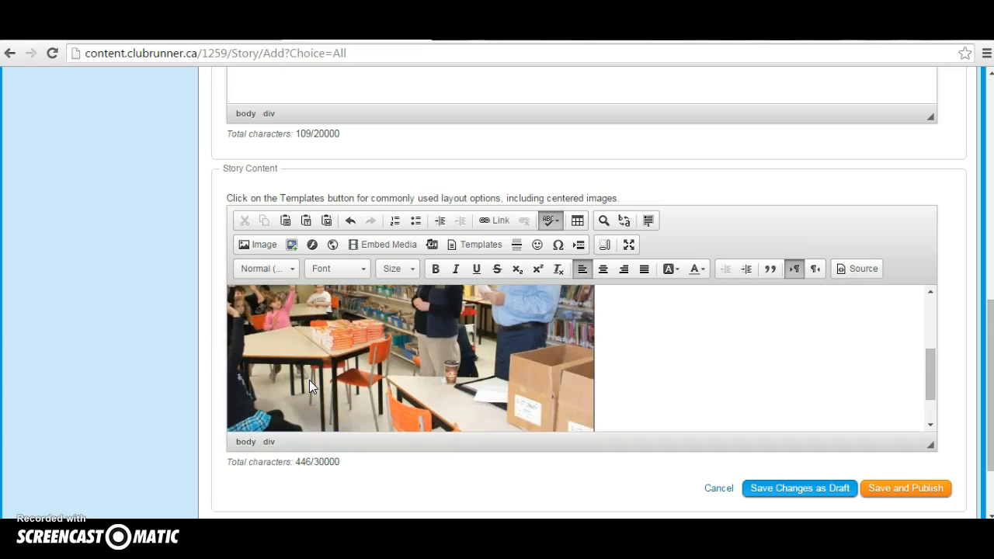
{"action": "scroll", "coordinate": [309, 380], "scroll_direction": "up", "scroll_amount": 3}
{"action": "scroll", "coordinate": [308, 380], "scroll_direction": "up", "scroll_amount": 4}
{"action": "scroll", "coordinate": [309, 379], "scroll_direction": "down", "scroll_amount": 7}
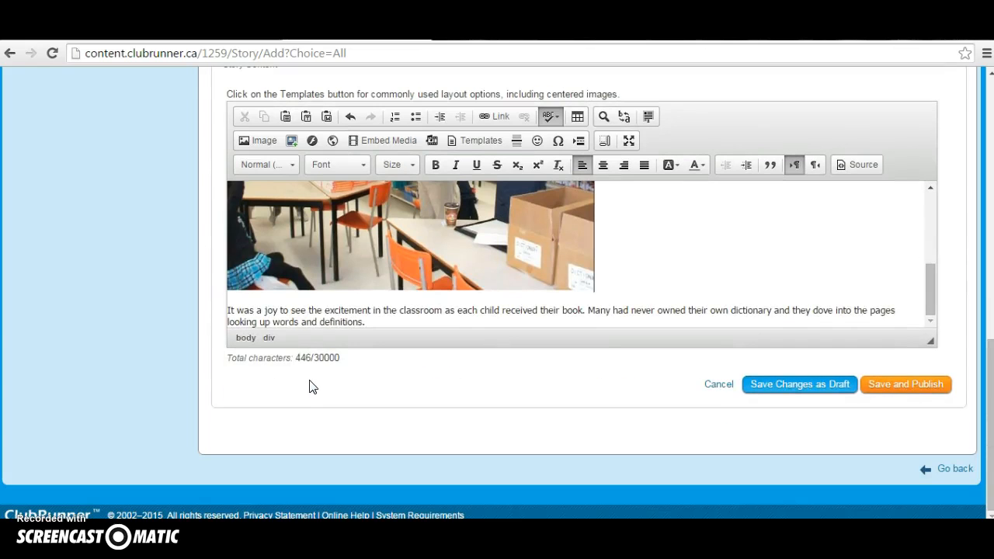
{"action": "left_click", "coordinate": [387, 322]}
{"action": "key", "text": "Return"}
{"action": "key", "text": "Return"}
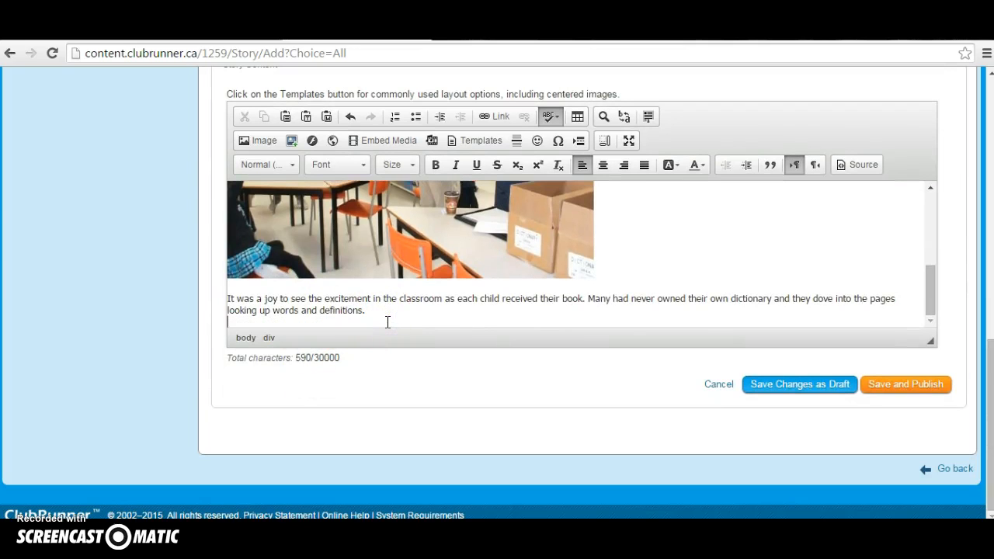
{"action": "left_click", "coordinate": [291, 140]}
{"action": "left_click", "coordinate": [264, 178]}
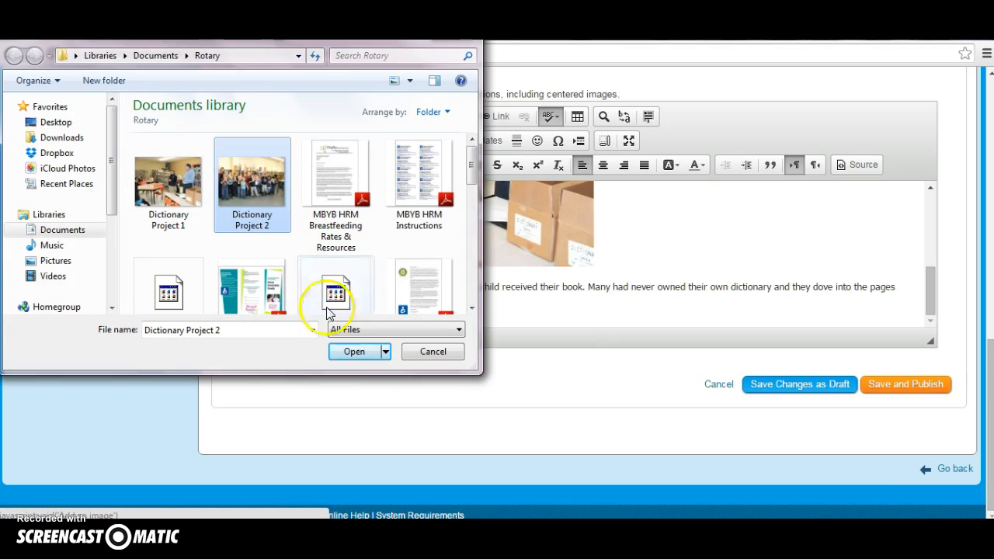
{"action": "left_click", "coordinate": [350, 353]}
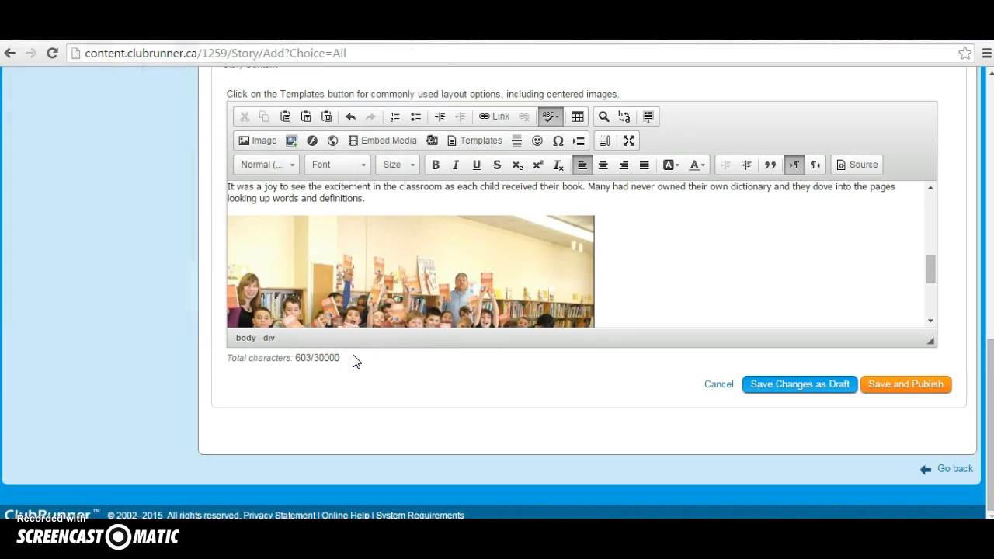
Review the end of the story content and return to the story settings with the thumbnail image option.
{"action": "left_click", "coordinate": [370, 359]}
{"action": "left_click_drag", "start_coordinate": [930, 269], "coordinate": [934, 326]}
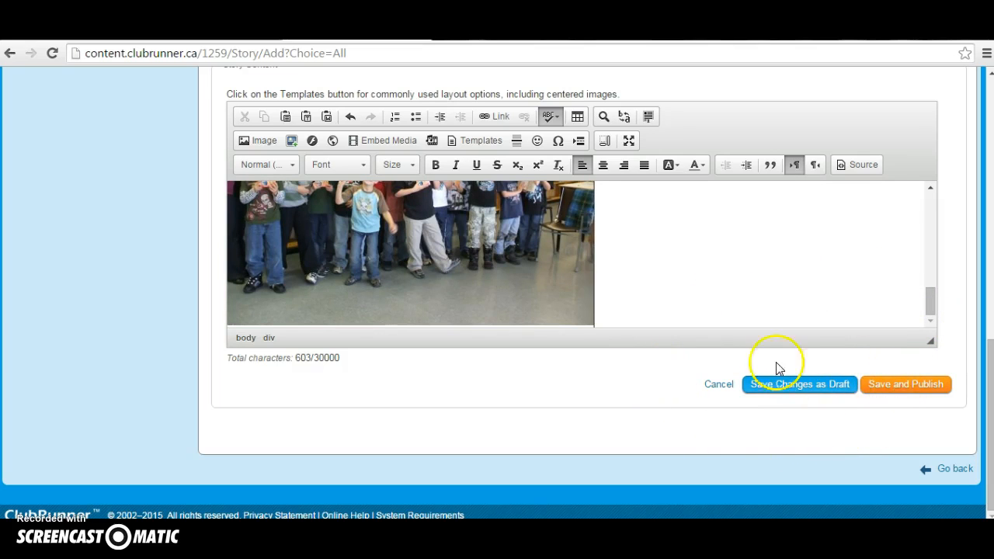
{"action": "scroll", "coordinate": [891, 268], "scroll_direction": "up", "scroll_amount": 3}
{"action": "scroll", "coordinate": [892, 267], "scroll_direction": "up", "scroll_amount": 10}
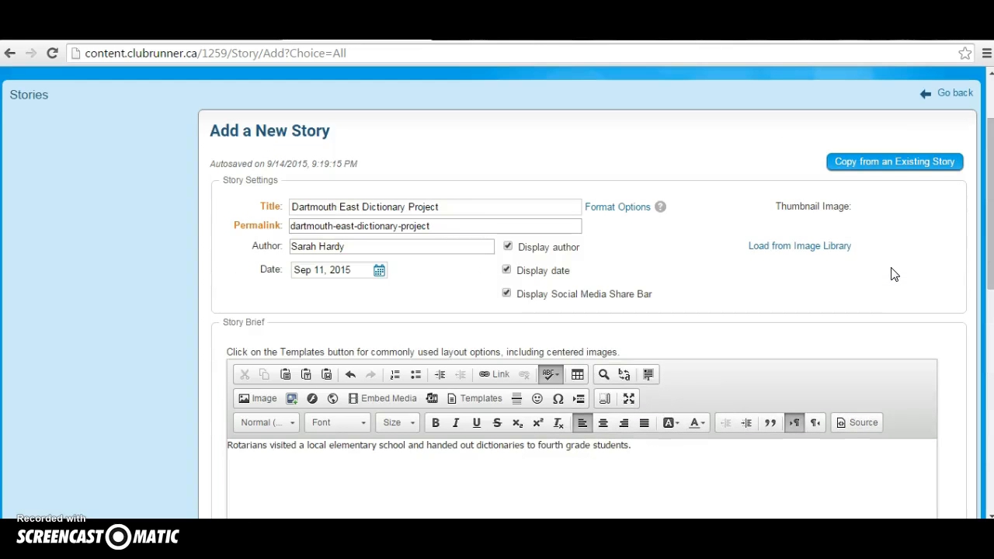
Set Dictionary-Project-2(1).JPG from the My Images folder of the image library as the story's thumbnail image.
{"action": "left_click", "coordinate": [875, 255]}
{"action": "left_click", "coordinate": [788, 250]}
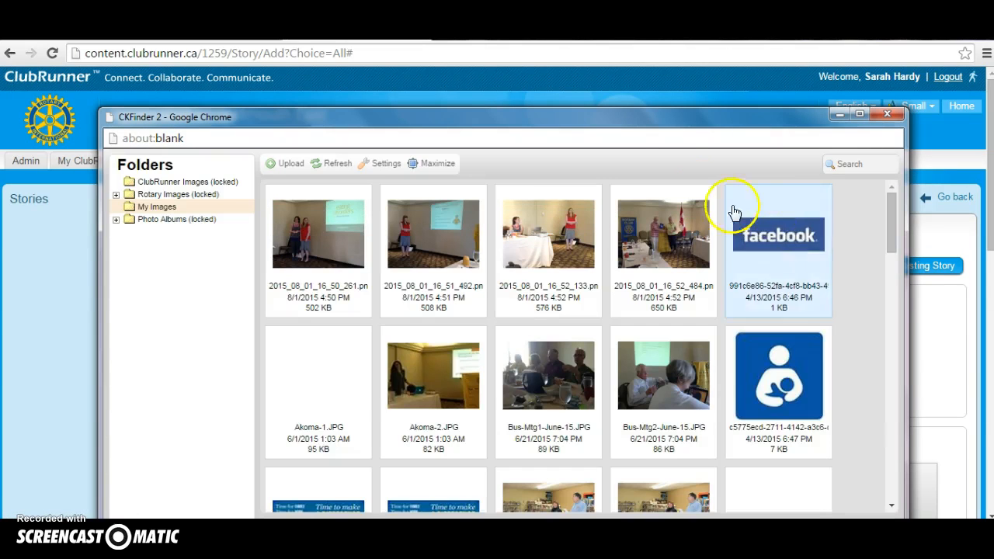
{"action": "left_click_drag", "start_coordinate": [617, 121], "coordinate": [615, 66]}
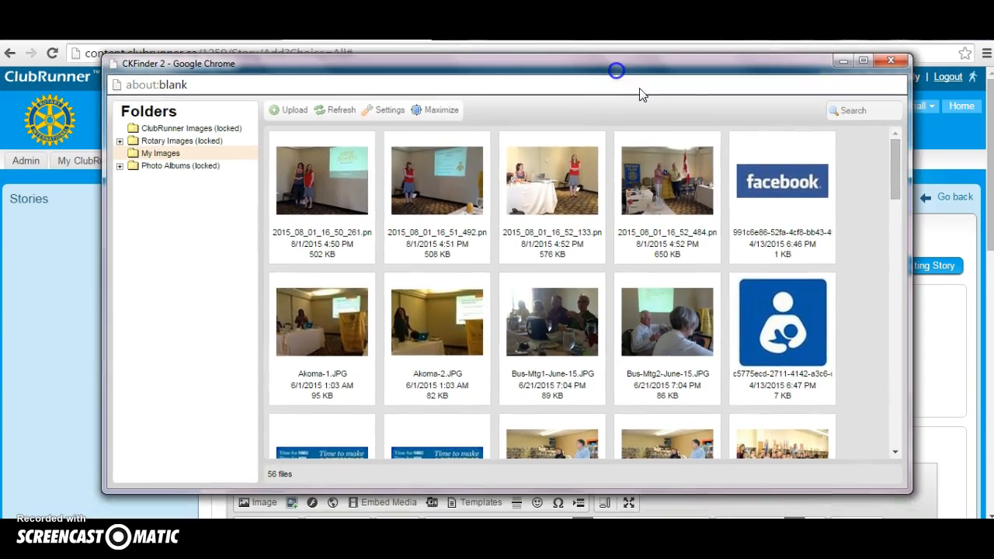
{"action": "left_click_drag", "start_coordinate": [895, 152], "coordinate": [897, 201]}
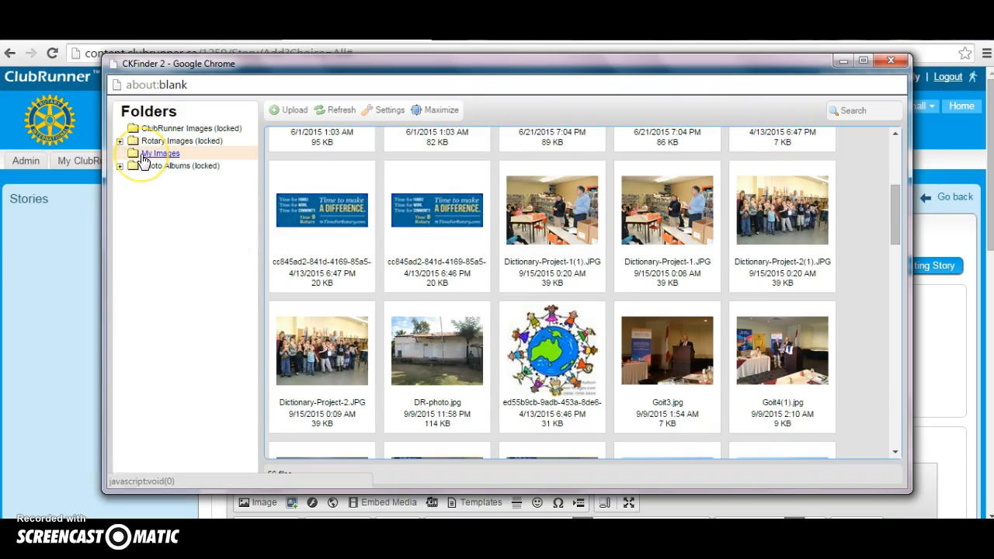
{"action": "left_click_drag", "start_coordinate": [410, 60], "coordinate": [392, 98]}
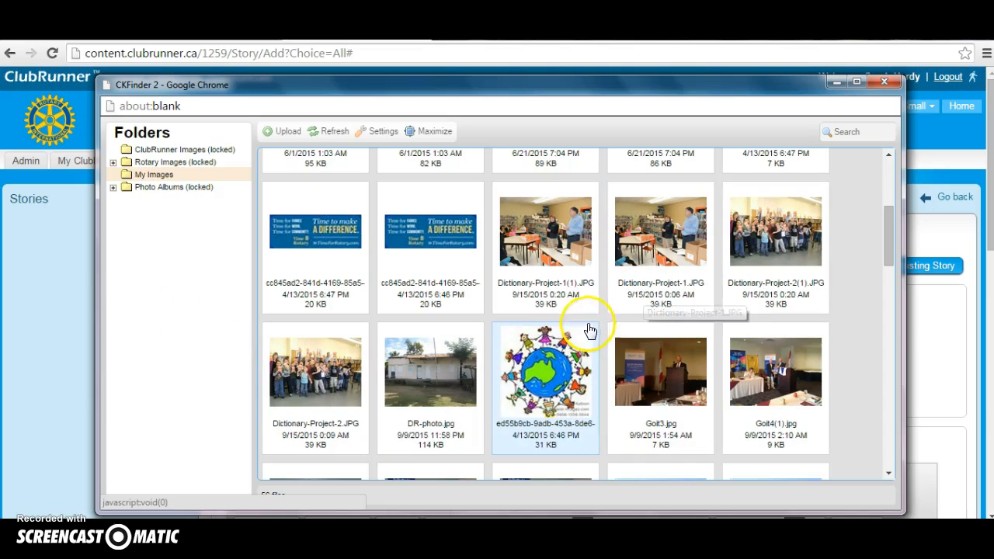
{"action": "left_click", "coordinate": [538, 258]}
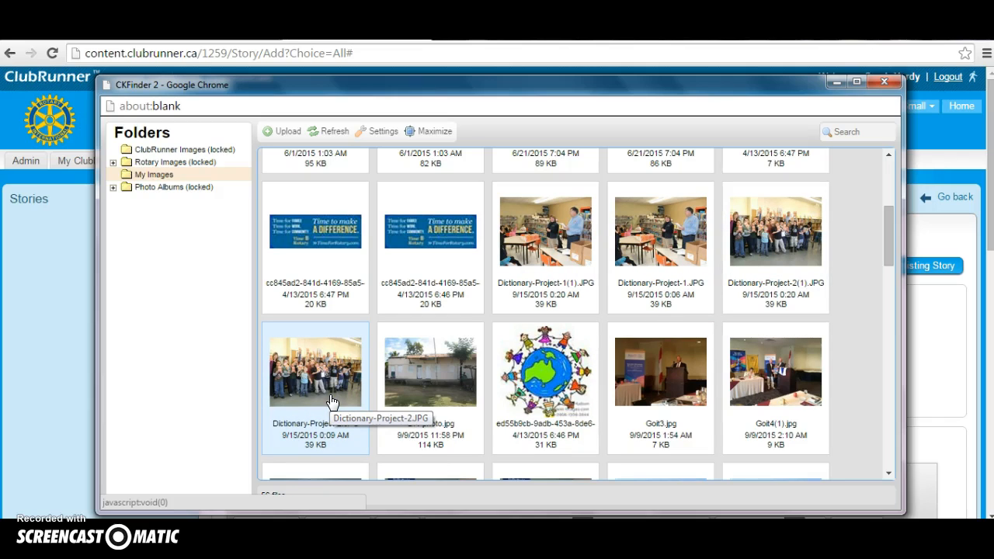
{"action": "left_click", "coordinate": [525, 225]}
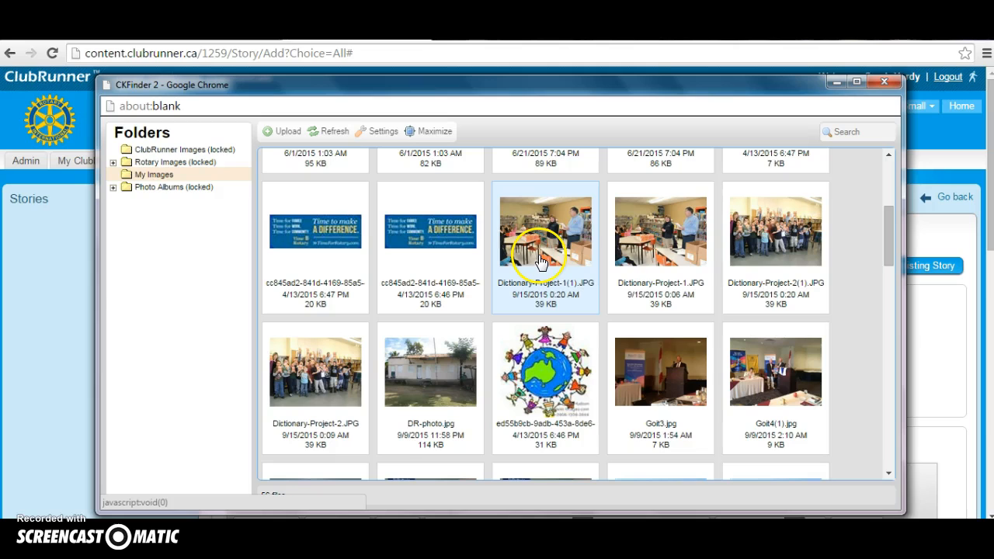
{"action": "left_click", "coordinate": [613, 257]}
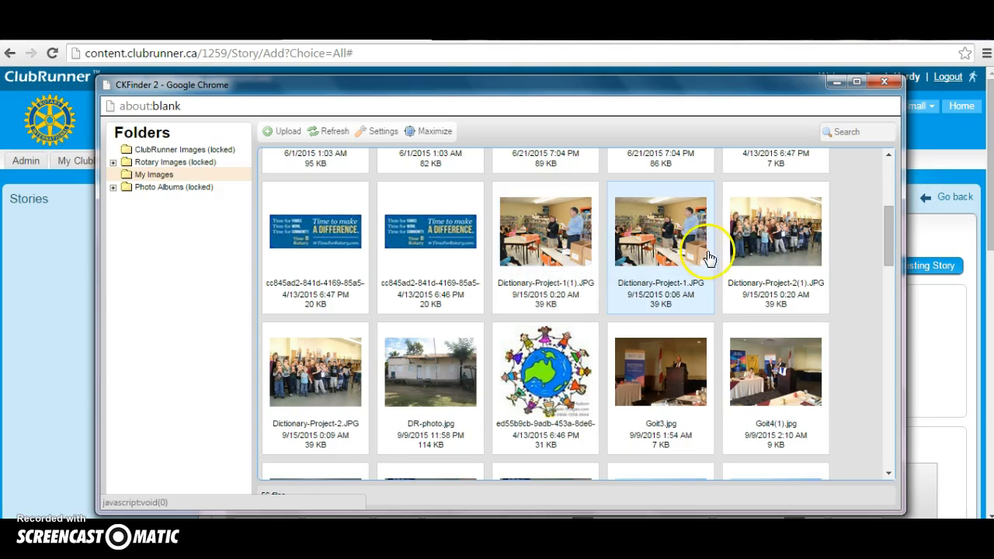
{"action": "left_click", "coordinate": [757, 276]}
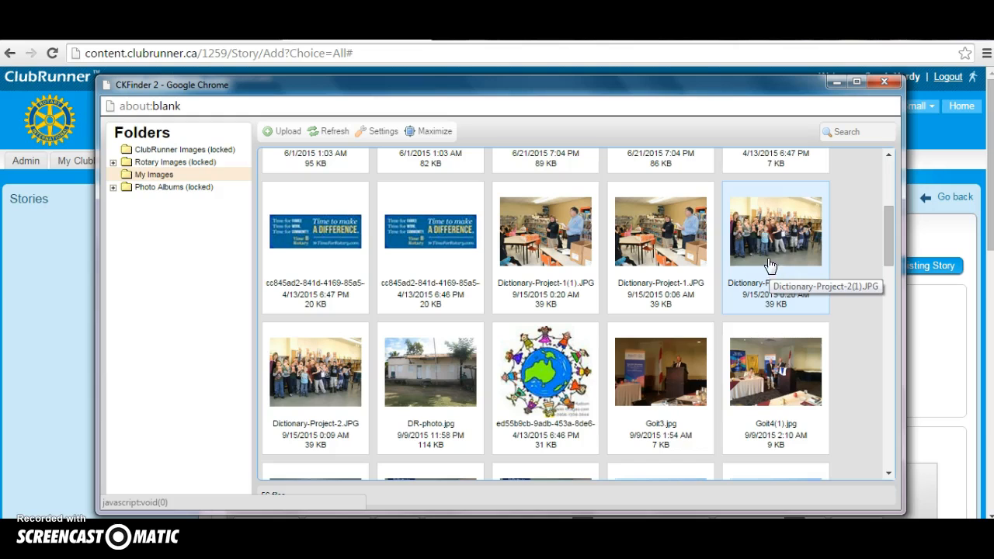
{"action": "left_click", "coordinate": [761, 242]}
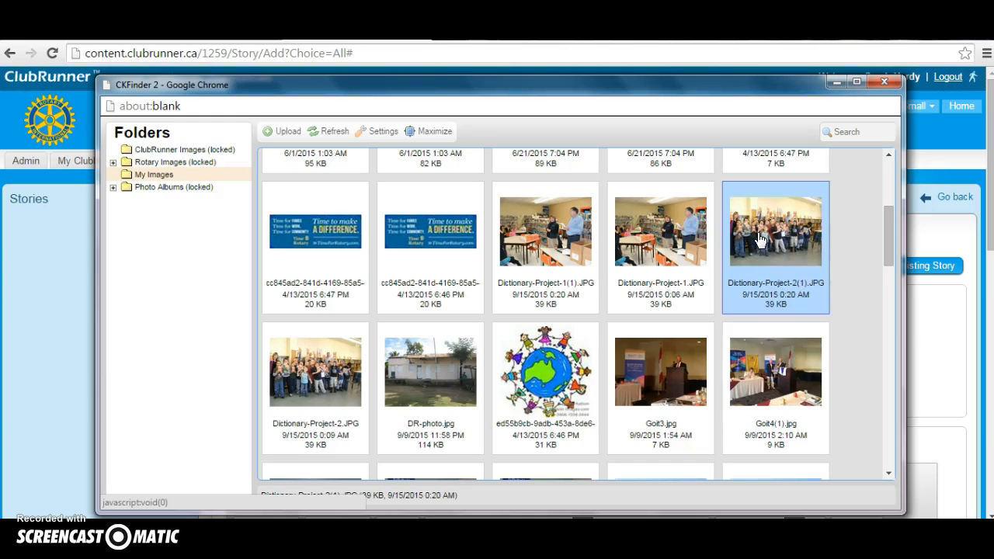
{"action": "double_click", "coordinate": [758, 236]}
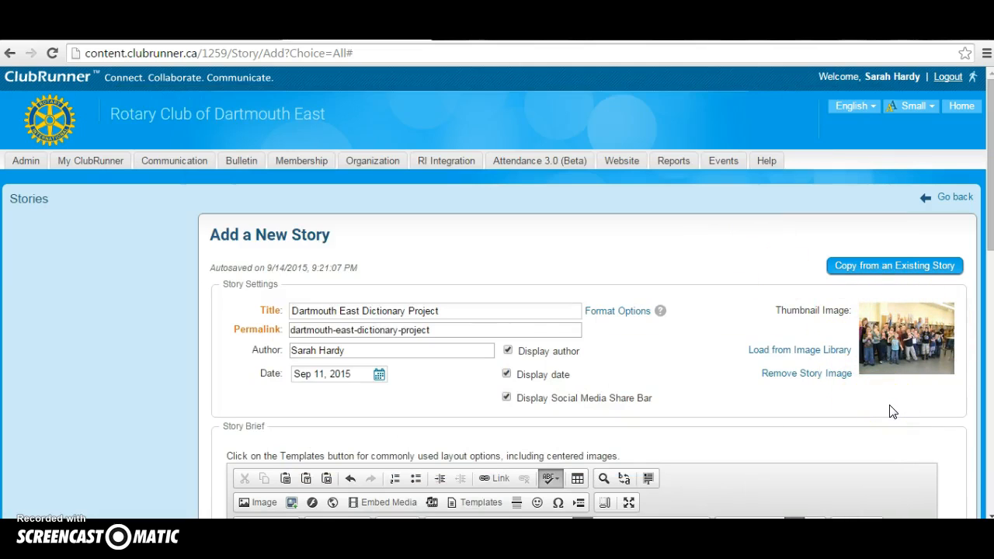
Save and publish the story, keeping it displayed on the Home Page Stories widget and the Story List Page and in no bulletins.
{"action": "scroll", "coordinate": [703, 336], "scroll_direction": "down", "scroll_amount": 10}
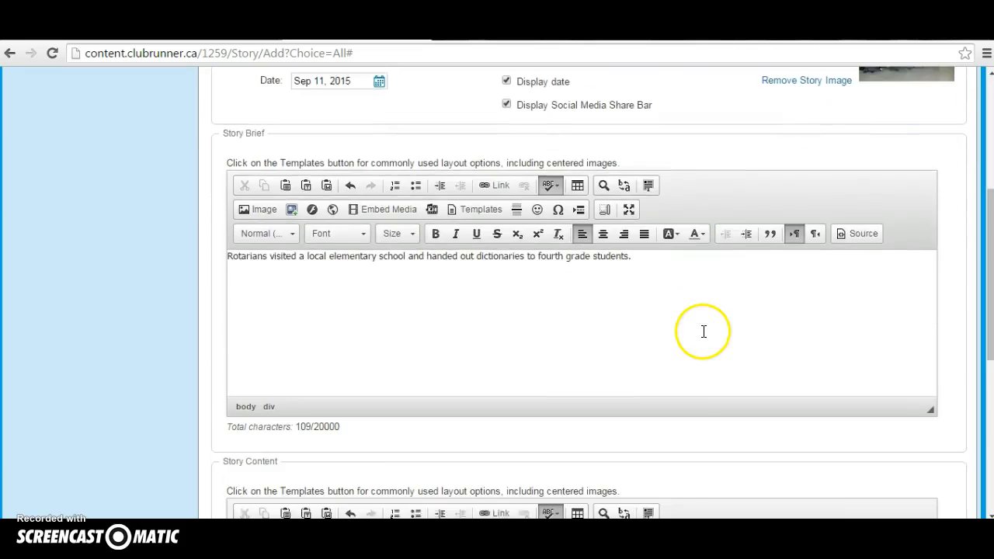
{"action": "scroll", "coordinate": [702, 332], "scroll_direction": "down", "scroll_amount": 6}
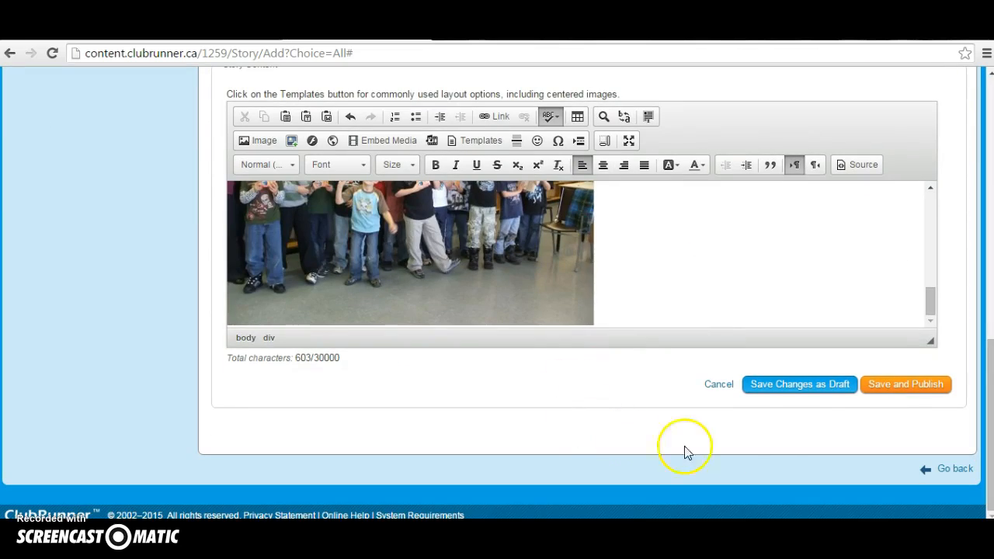
{"action": "left_click", "coordinate": [901, 386]}
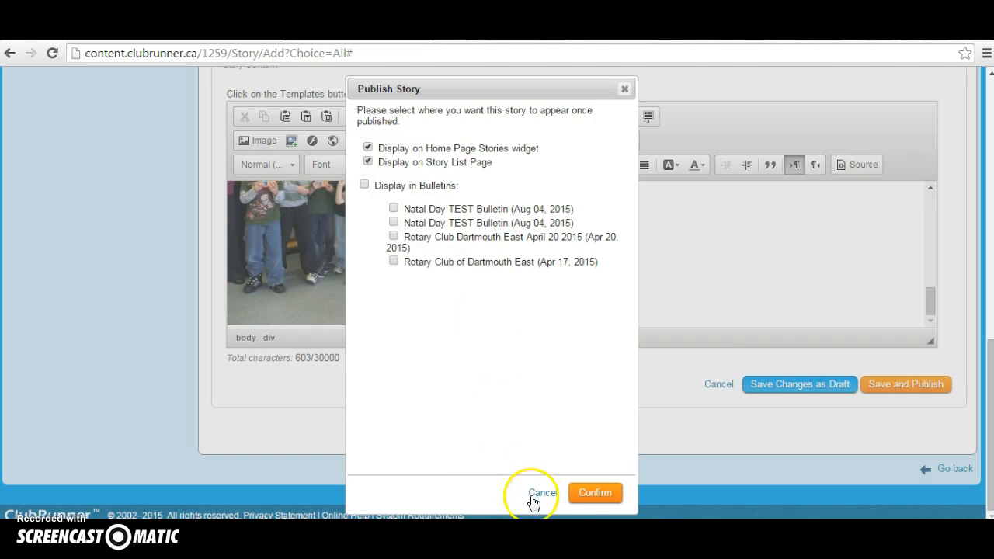
{"action": "left_click", "coordinate": [596, 497]}
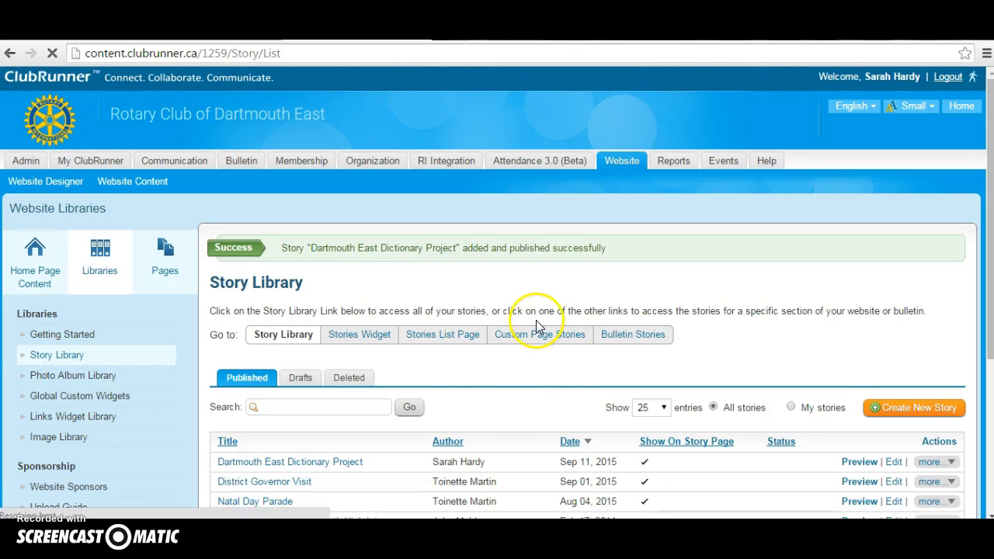
Check the published story in the Story Library and in the home page's Stories Widget list.
{"action": "scroll", "coordinate": [534, 327], "scroll_direction": "down", "scroll_amount": 1}
{"action": "scroll", "coordinate": [534, 328], "scroll_direction": "down", "scroll_amount": 1}
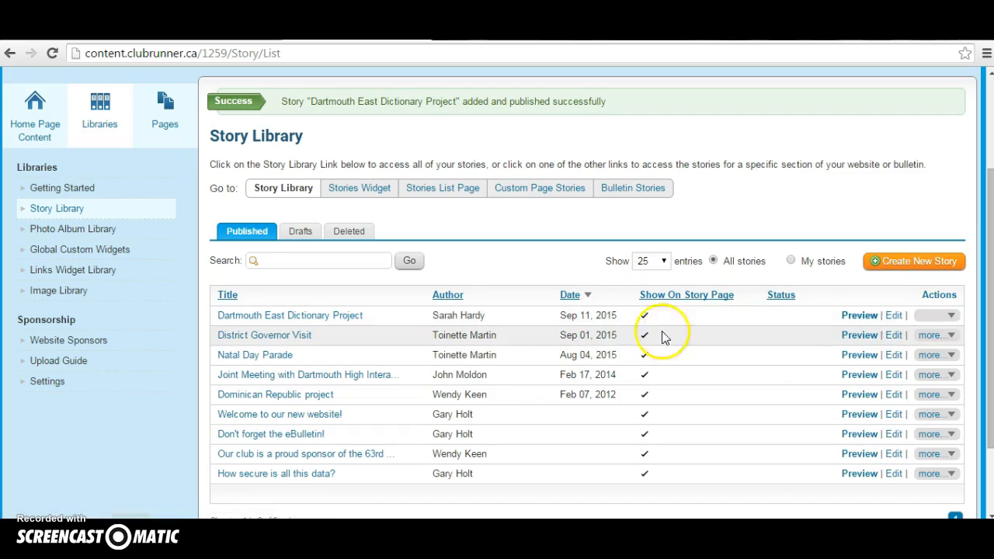
{"action": "left_click", "coordinate": [347, 193]}
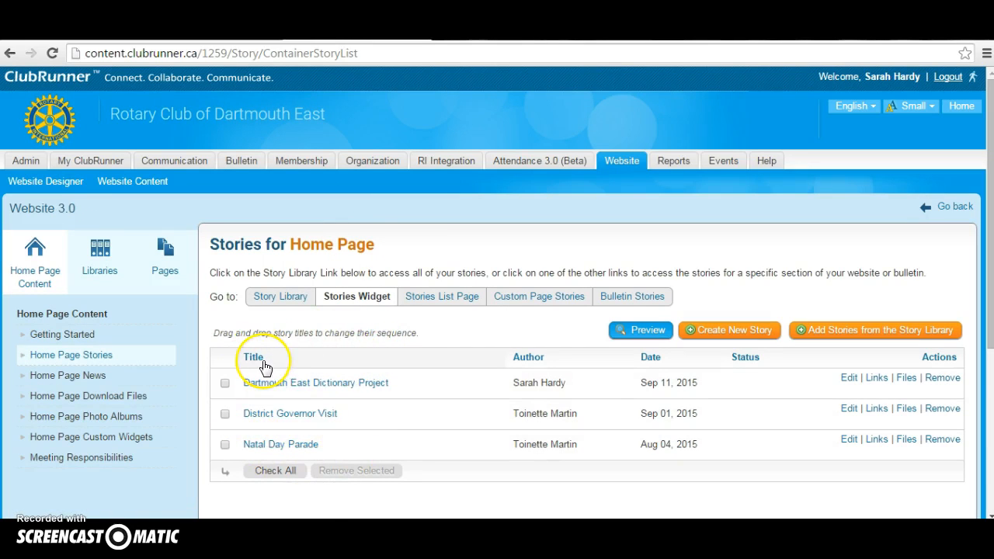
{"action": "left_click", "coordinate": [262, 351]}
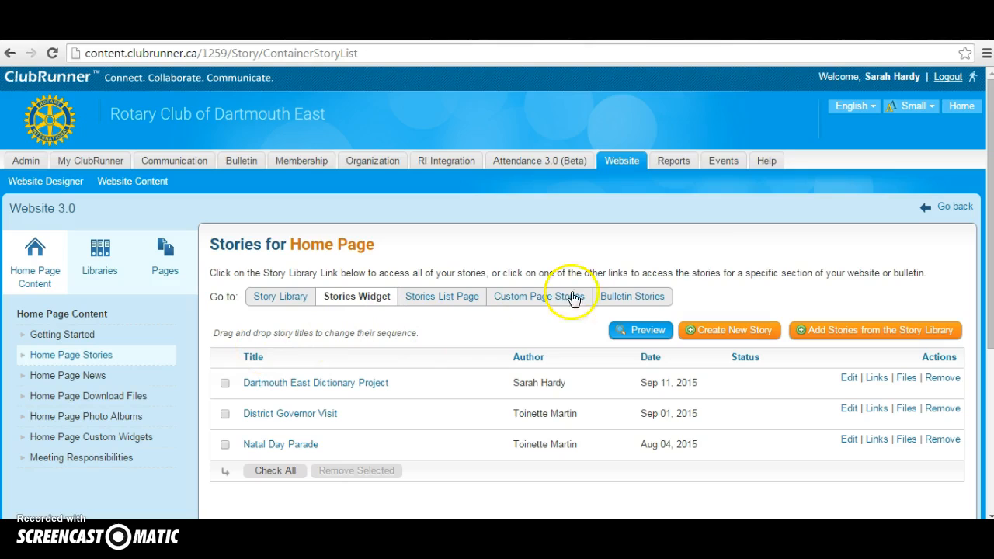
Log out of the member area and find the Home Page Stories section on the club's public home page.
{"action": "left_click", "coordinate": [952, 83]}
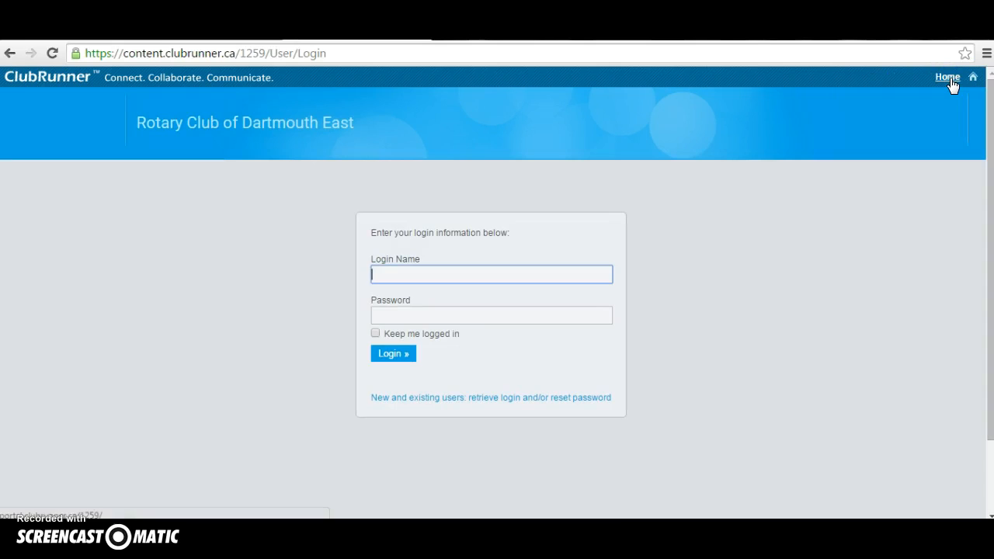
{"action": "left_click", "coordinate": [945, 79]}
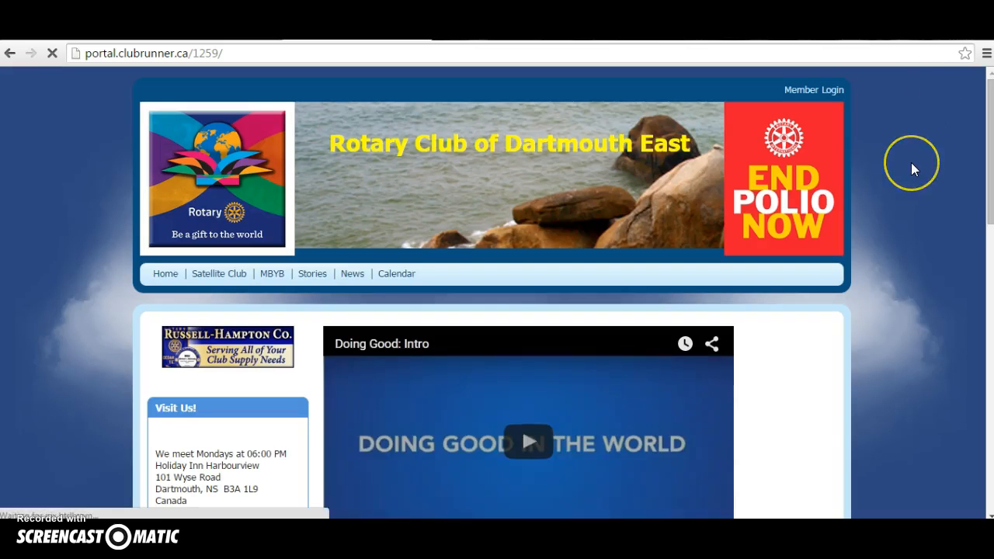
{"action": "scroll", "coordinate": [857, 210], "scroll_direction": "down", "scroll_amount": 4}
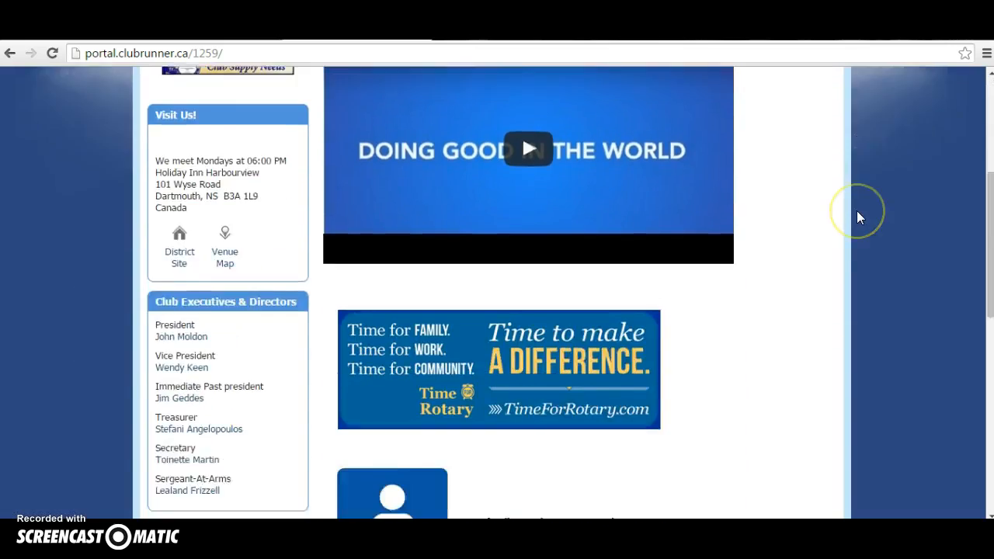
{"action": "scroll", "coordinate": [857, 211], "scroll_direction": "down", "scroll_amount": 6}
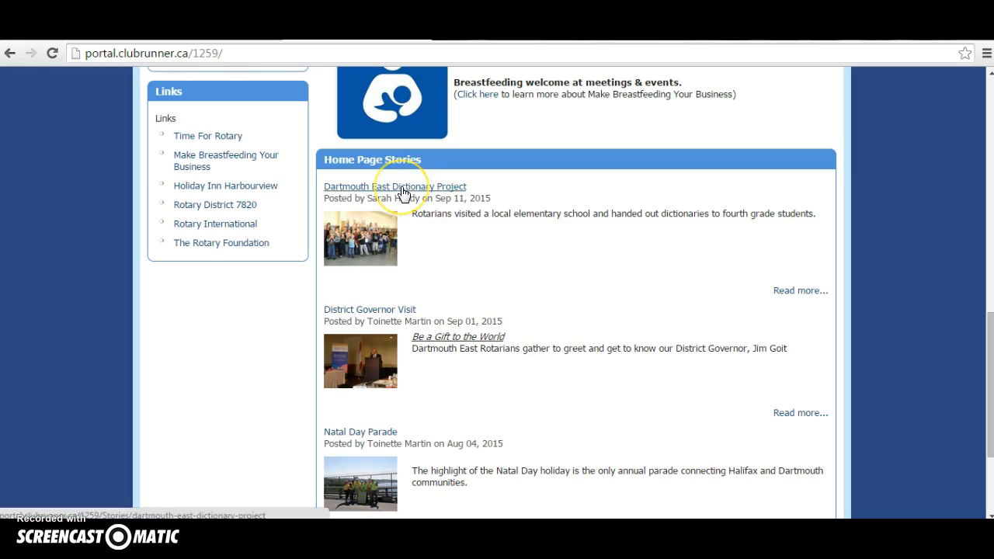
Open the full Dartmouth East Dictionary Project story and review its thumbnail, text, images and social media share bar.
{"action": "left_click", "coordinate": [792, 292]}
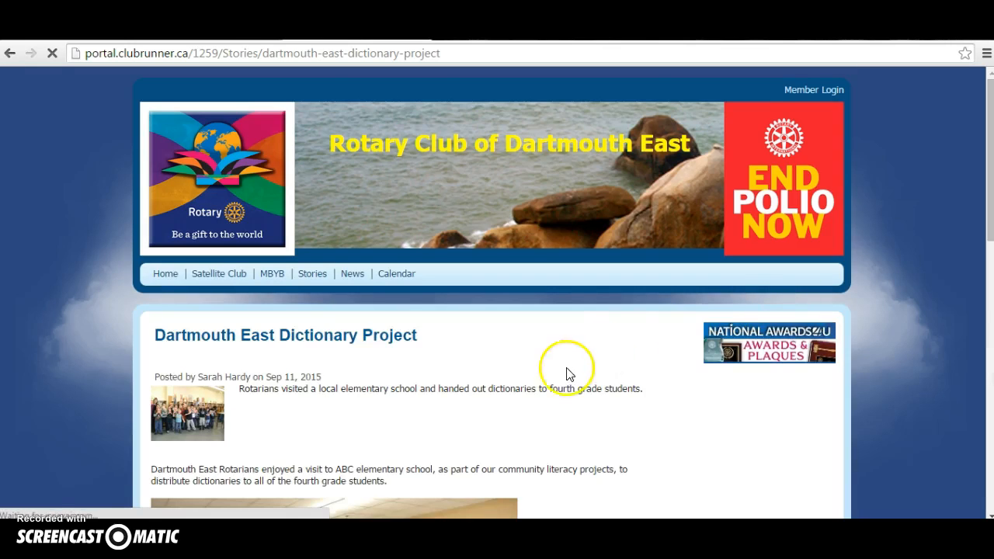
{"action": "scroll", "coordinate": [517, 372], "scroll_direction": "down", "scroll_amount": 1}
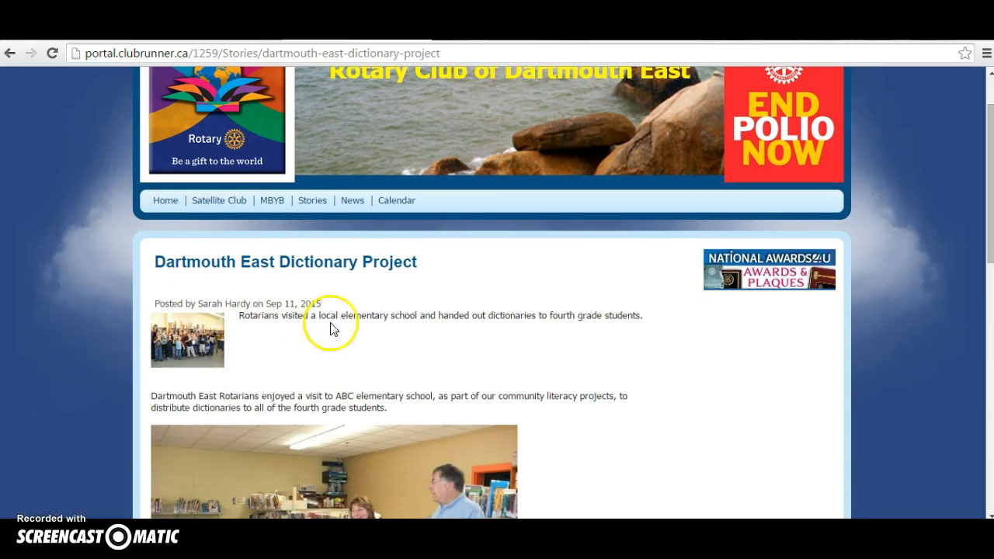
{"action": "scroll", "coordinate": [536, 326], "scroll_direction": "down", "scroll_amount": 3}
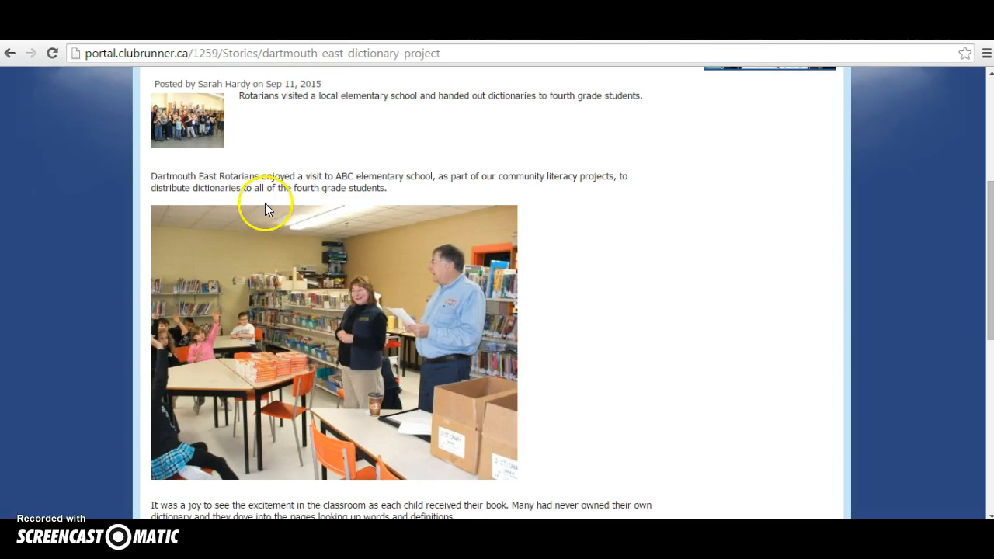
{"action": "scroll", "coordinate": [264, 208], "scroll_direction": "down", "scroll_amount": 1}
{"action": "scroll", "coordinate": [265, 220], "scroll_direction": "down", "scroll_amount": 5}
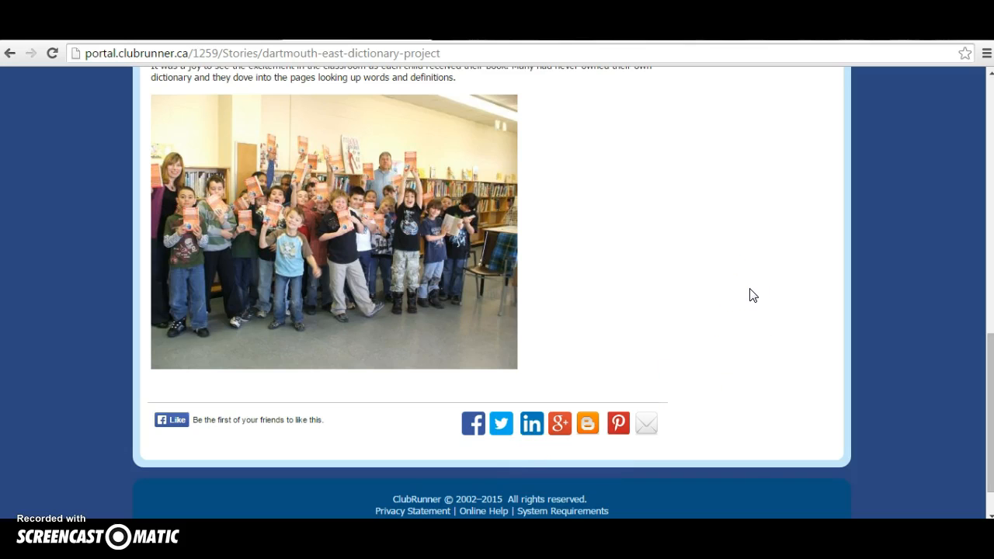
{"action": "scroll", "coordinate": [744, 292], "scroll_direction": "up", "scroll_amount": 9}
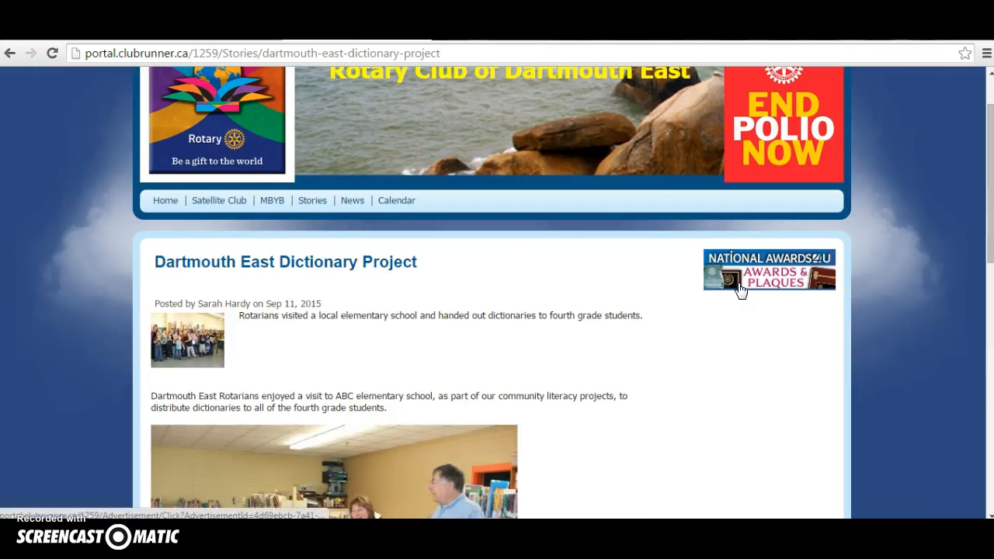
{"action": "scroll", "coordinate": [739, 286], "scroll_direction": "up", "scroll_amount": 2}
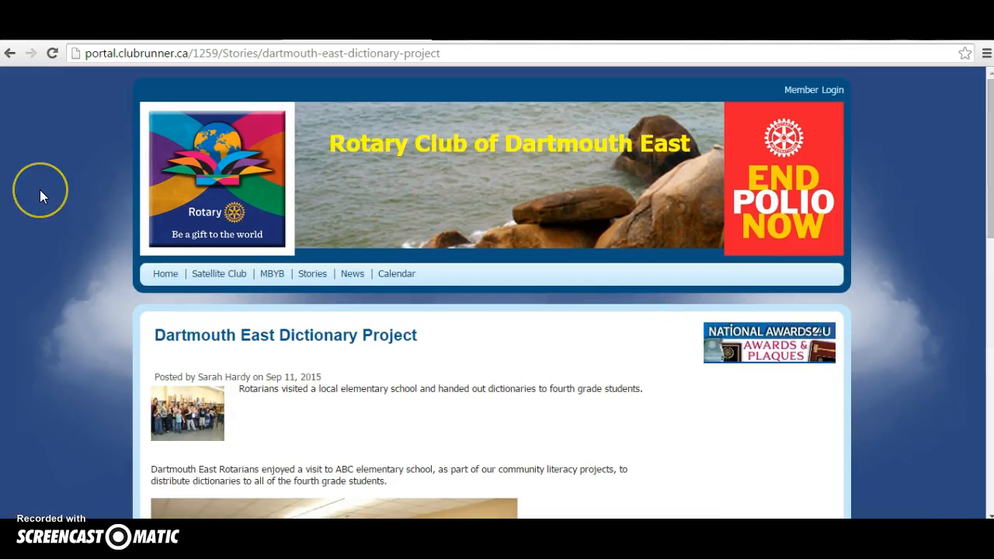